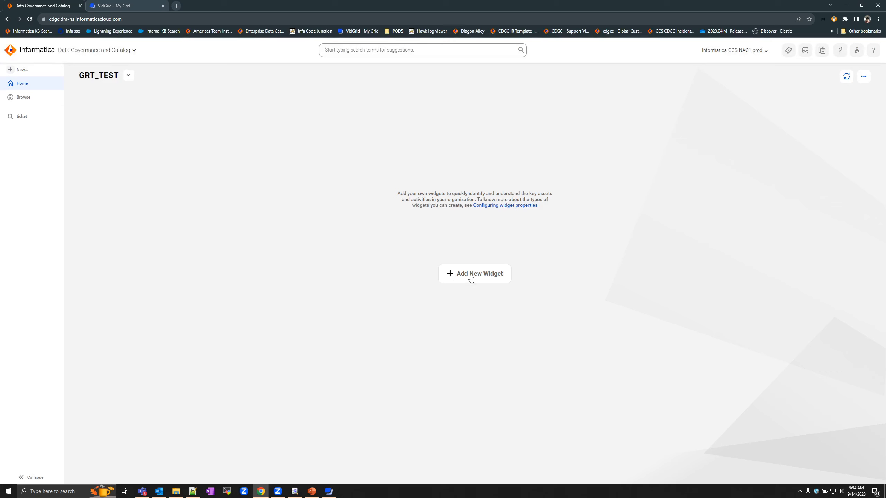
- Start a new Data Quality widget titled DQ_widget with description 'Demo DQ Widget'
left_click(863, 77)
mouse_move(831, 105)
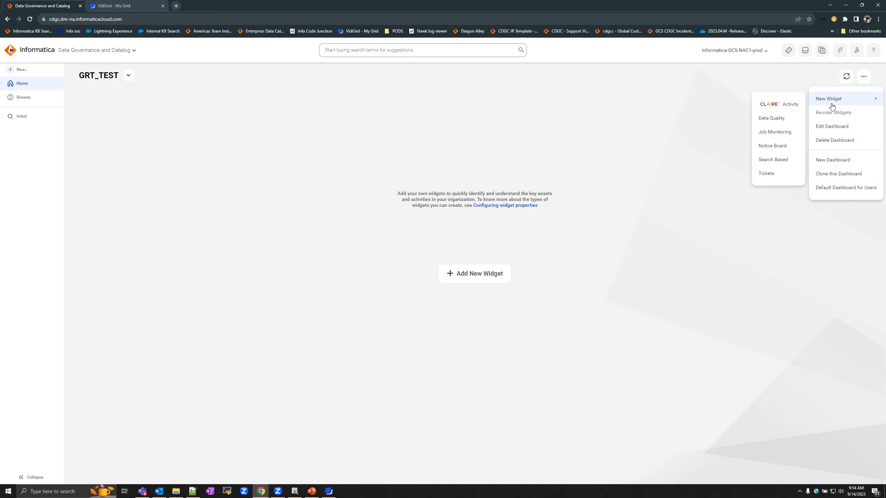
left_click(773, 119)
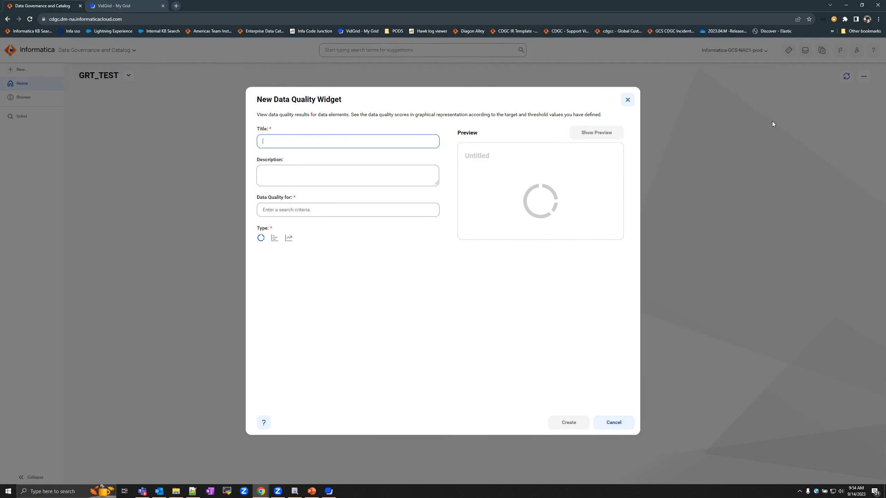
type("D")
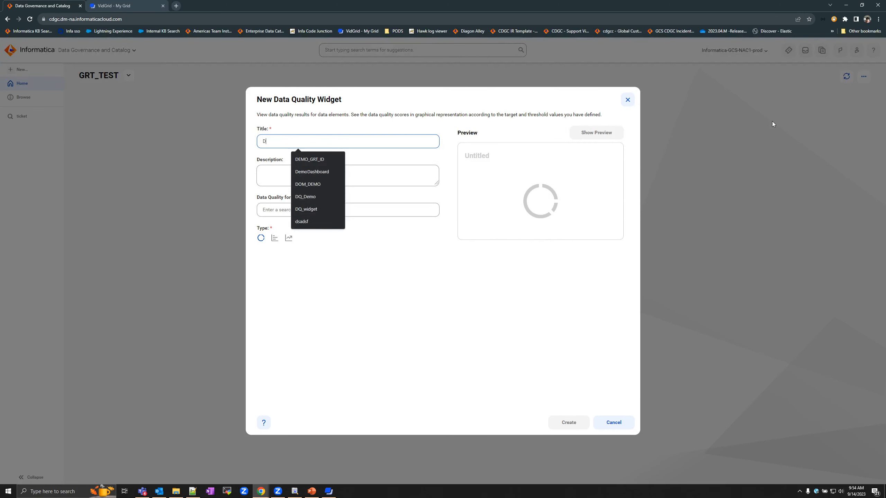
type("Q_widget")
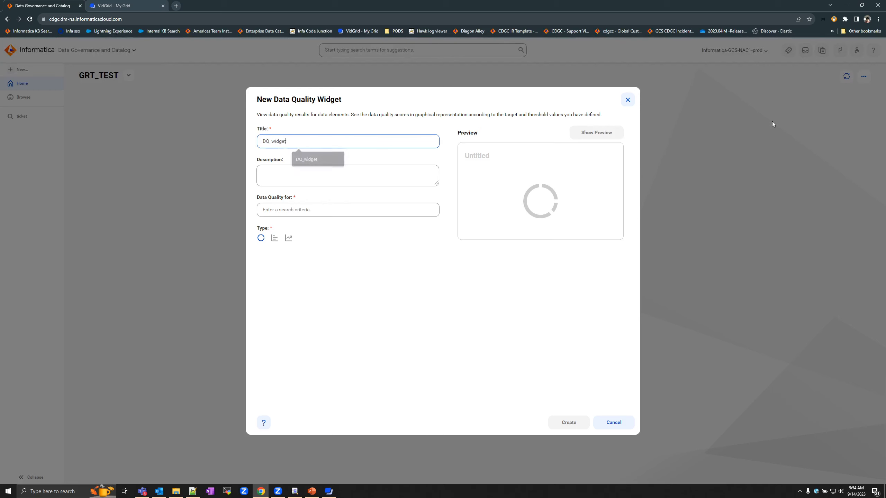
left_click(309, 171)
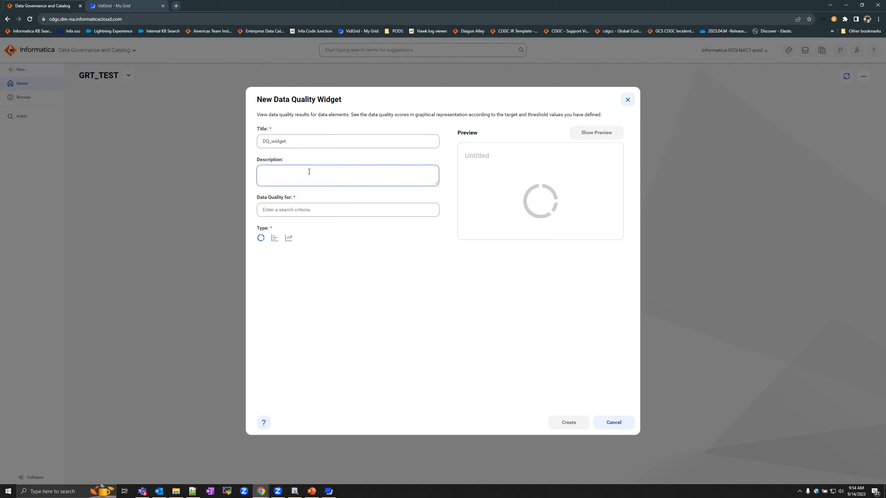
type("Demo DQ Widget")
left_click(376, 278)
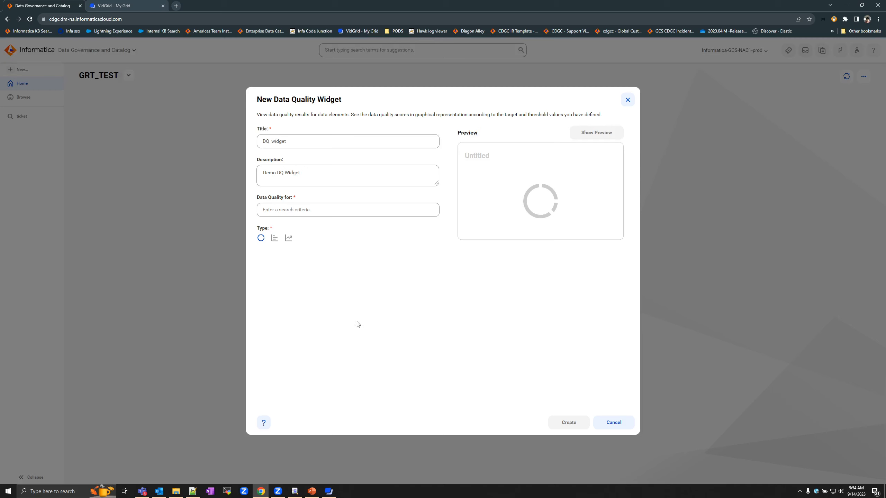
- Use the suggested dq rule search as source, preview it as a bar chart, and create DQ_widget
left_click(352, 214)
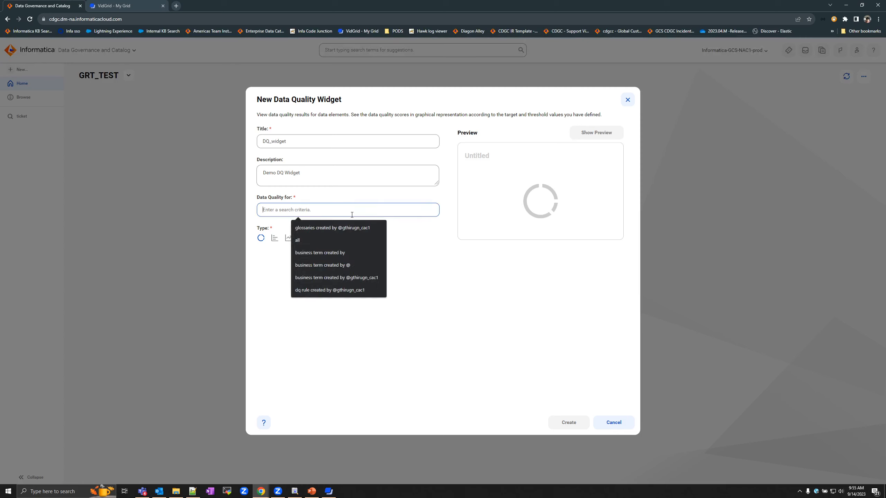
left_click(331, 290)
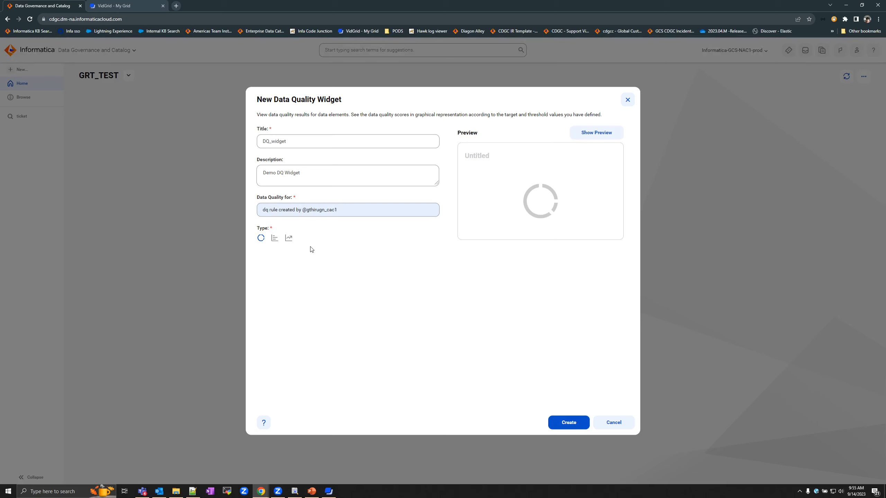
left_click(594, 133)
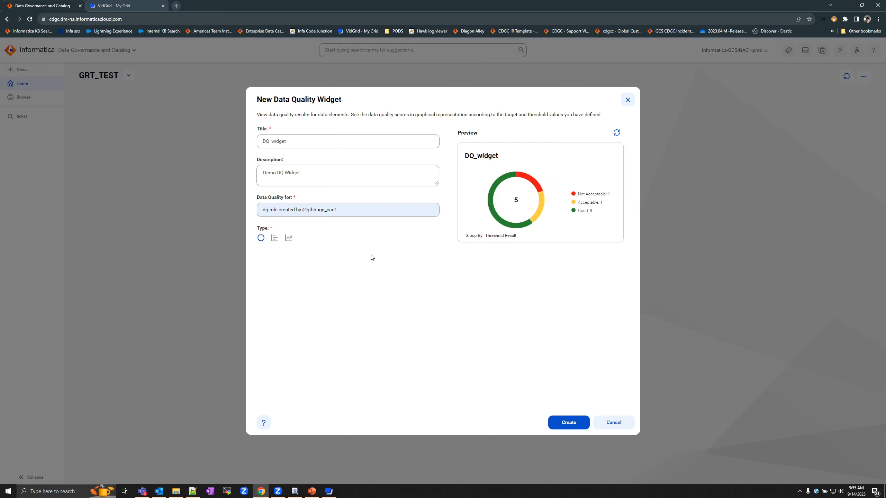
left_click(274, 238)
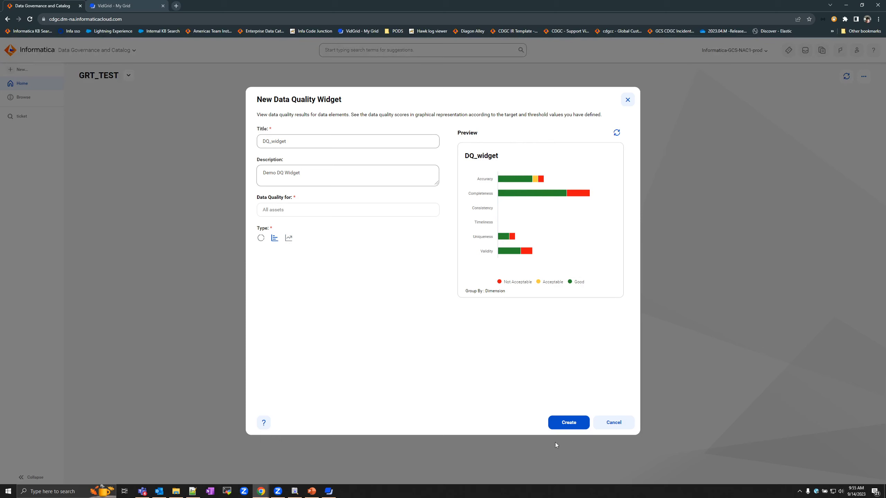
left_click(568, 425)
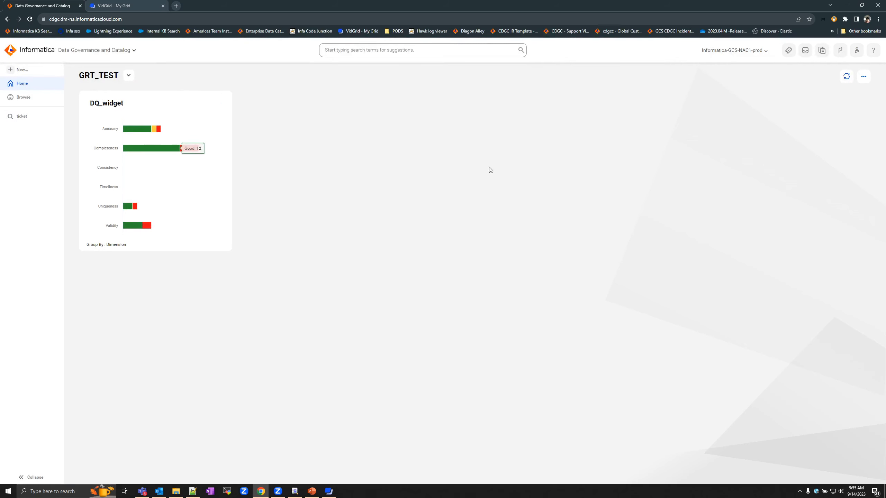
- Create a Job Monitoring widget titled Job_Widget with description 'Demo for Job Widget'
left_click(864, 77)
mouse_move(861, 95)
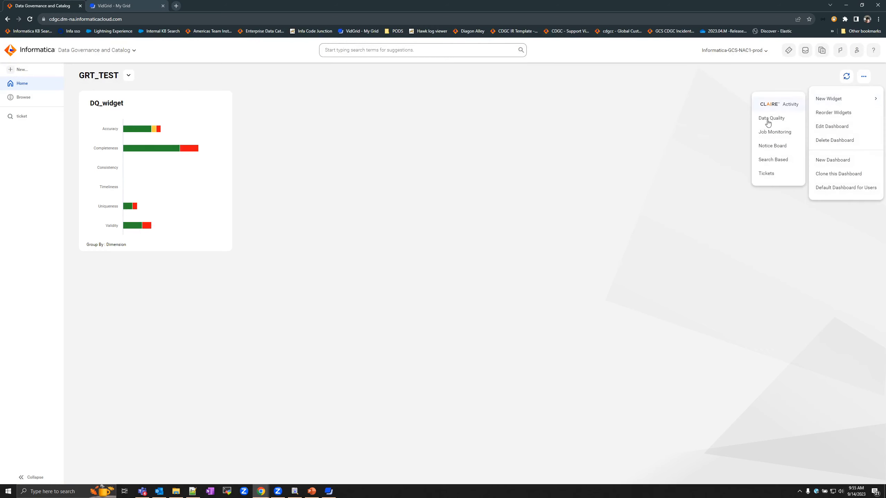
left_click(764, 139)
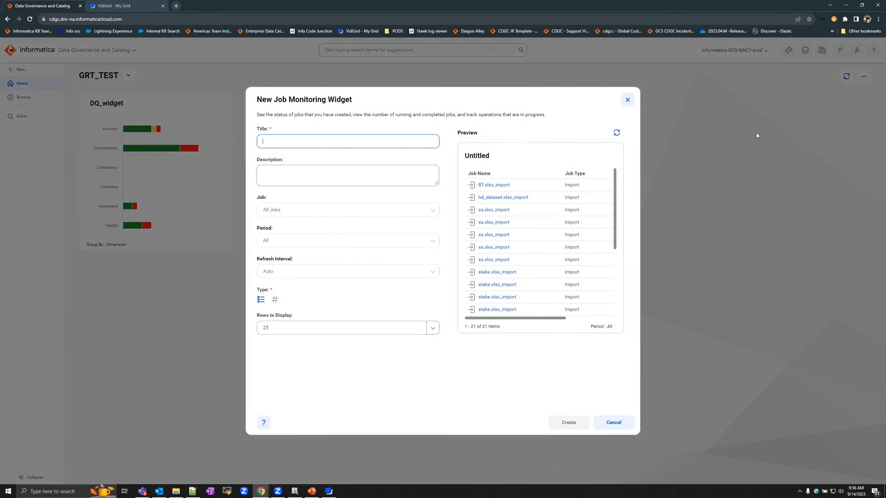
type("Job")
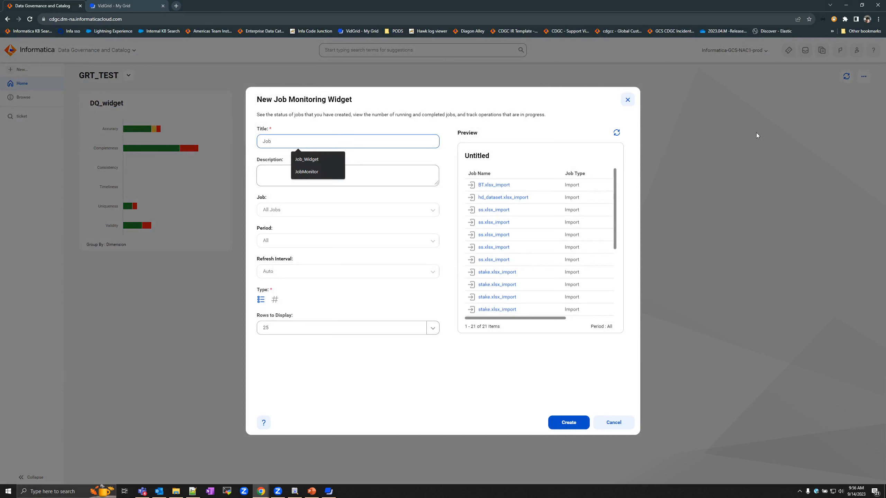
left_click(309, 159)
left_click(301, 175)
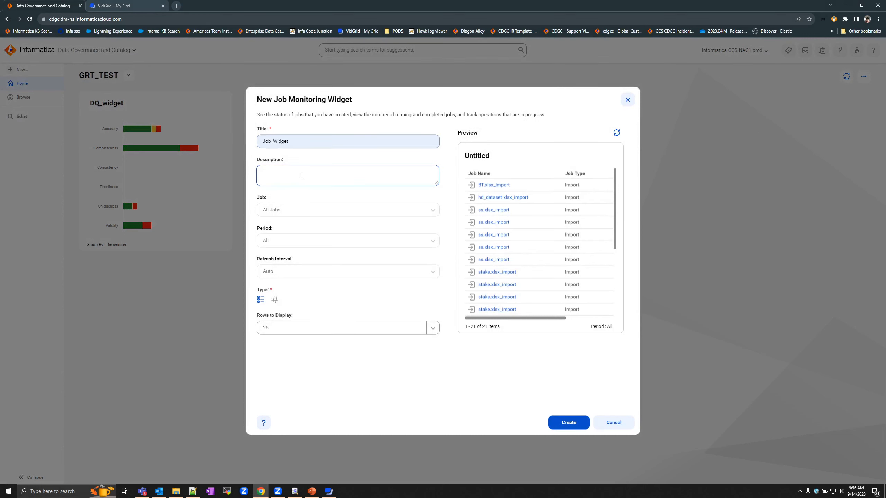
type("Demo for Job Widget")
left_click(334, 223)
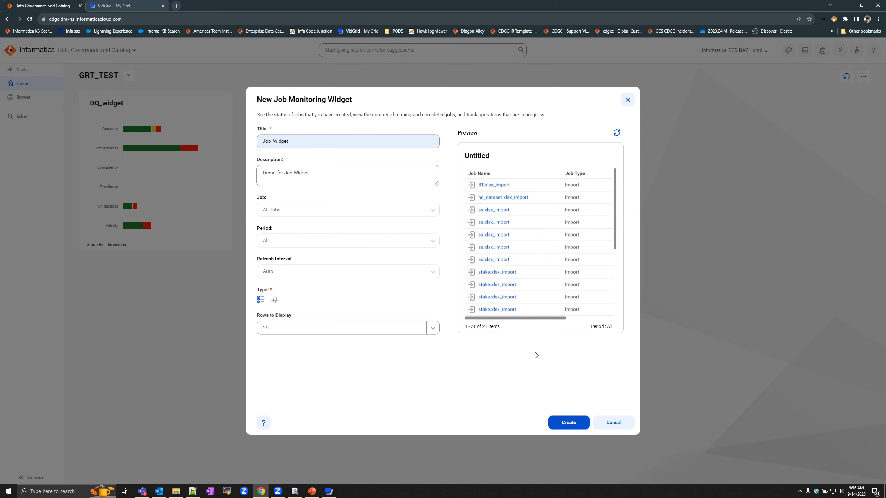
left_click(573, 430)
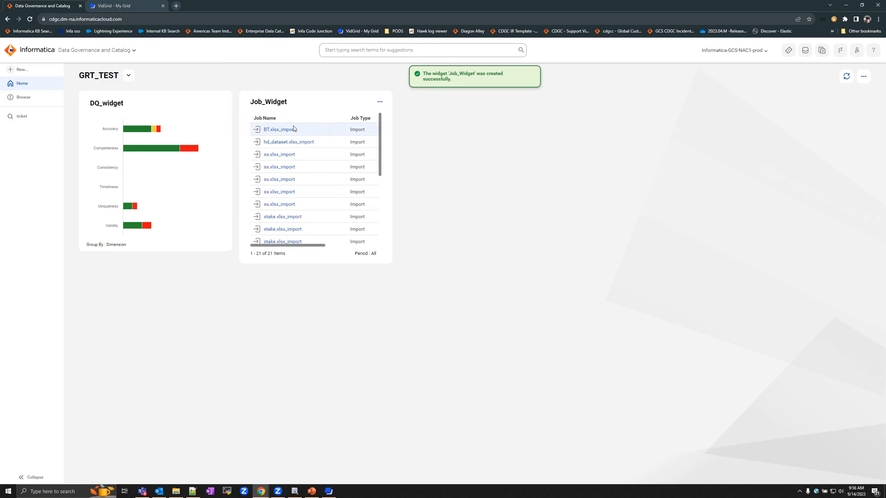
- Set Job_Widget to display 10 rows, then view the BT.xlsx_import job and return to GRT_TEST
scroll(292, 148, "down", 4)
scroll(292, 148, "up", 4)
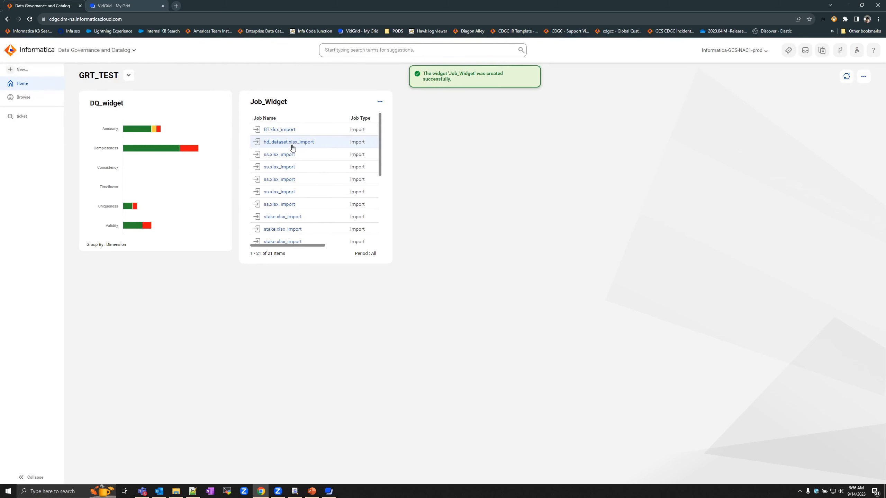
left_click(380, 102)
left_click(390, 135)
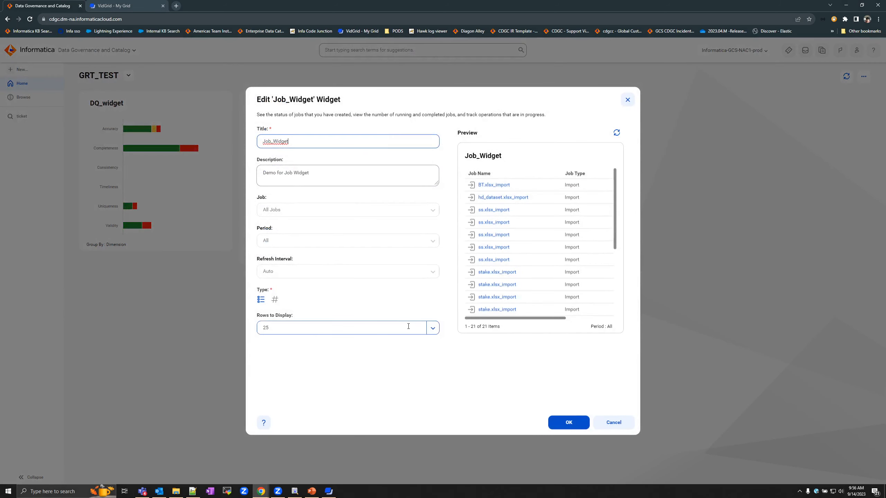
left_click(432, 330)
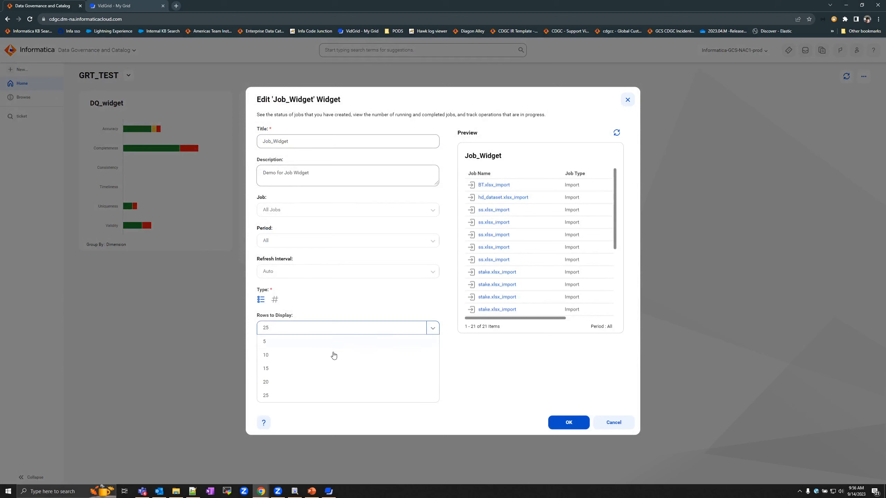
left_click(294, 355)
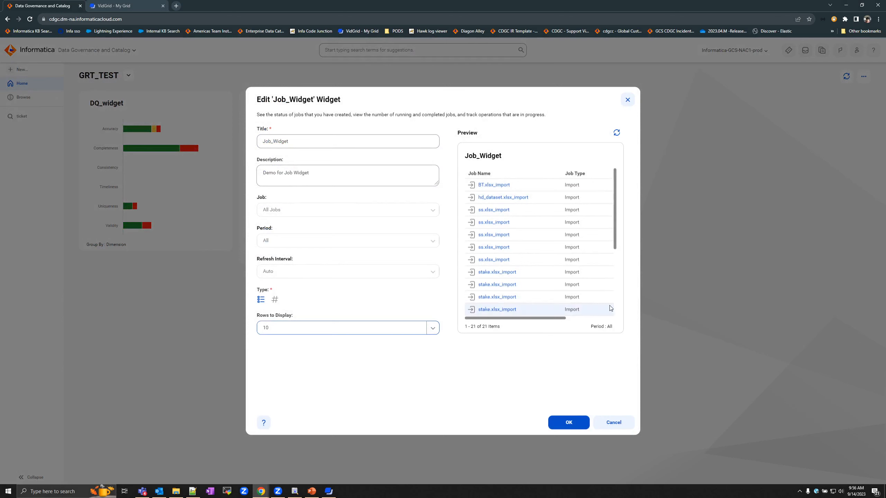
left_click(563, 420)
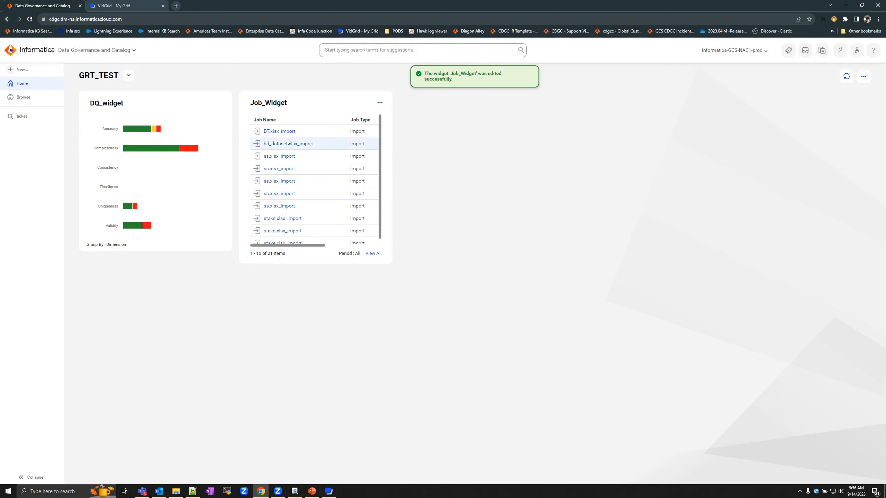
left_click(275, 133)
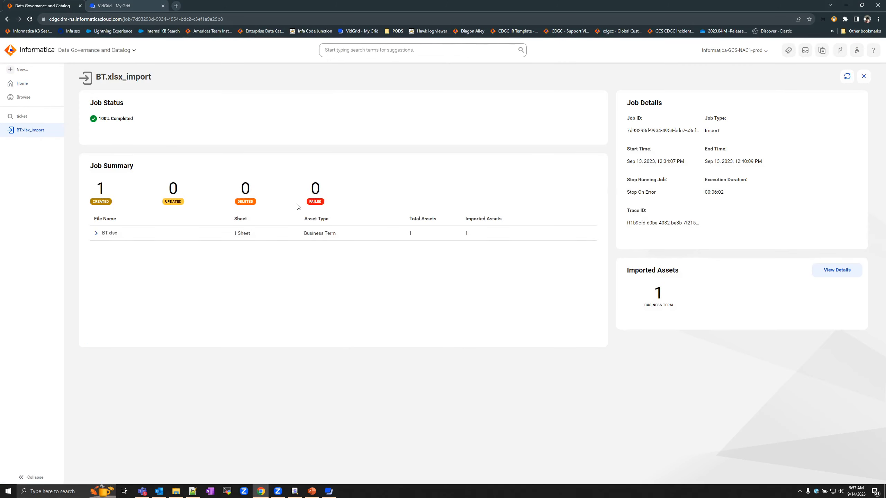
left_click(24, 86)
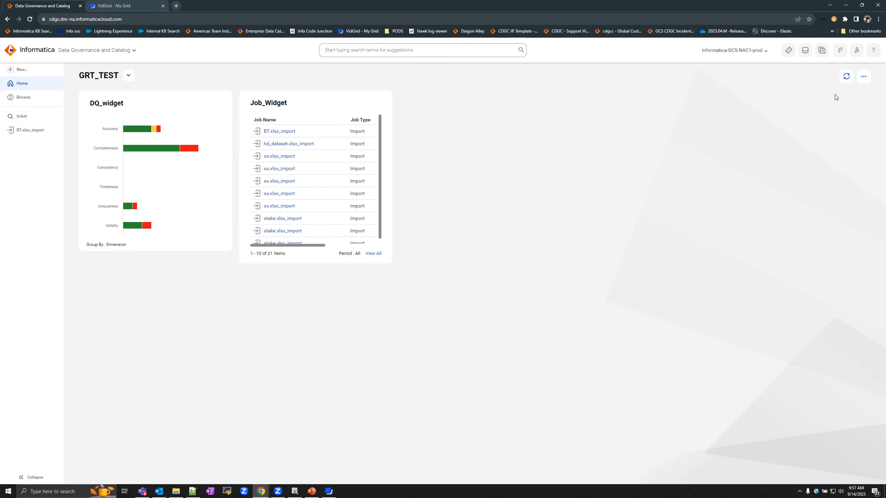
- Create a Notice Board widget NB_Widget with content 'Test comments' and 'Test comment 2'
left_click(863, 76)
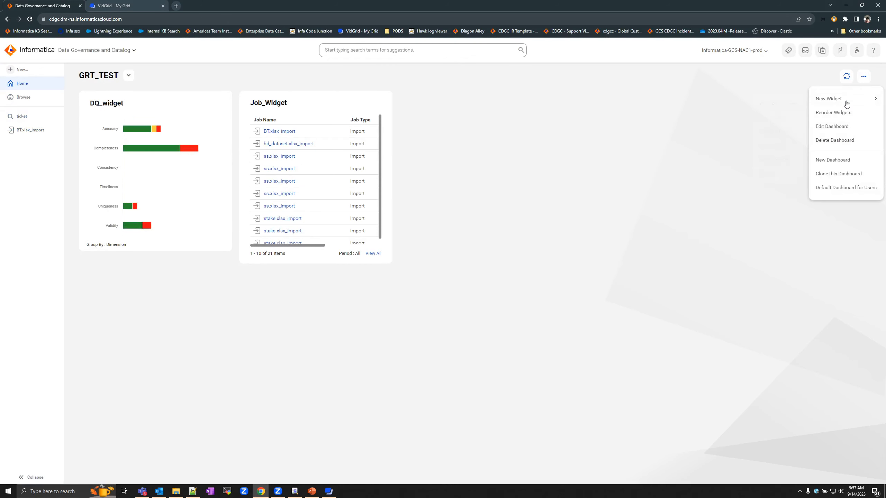
mouse_move(843, 101)
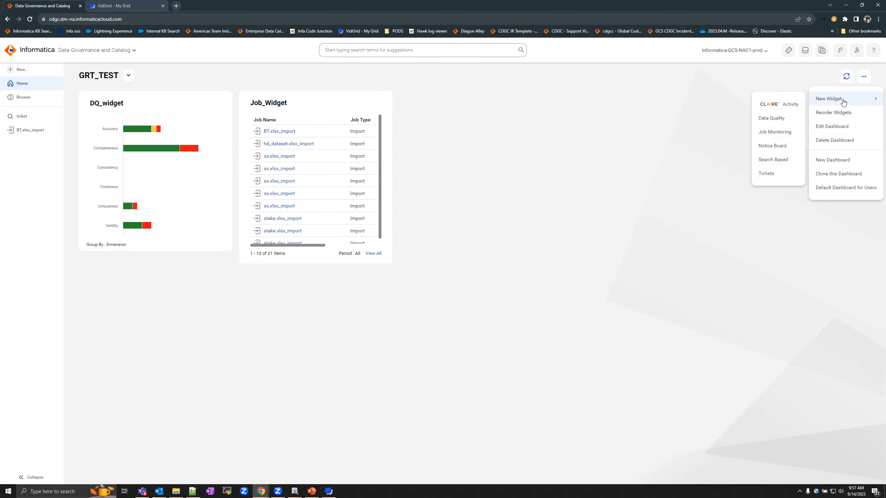
left_click(771, 146)
left_click(366, 137)
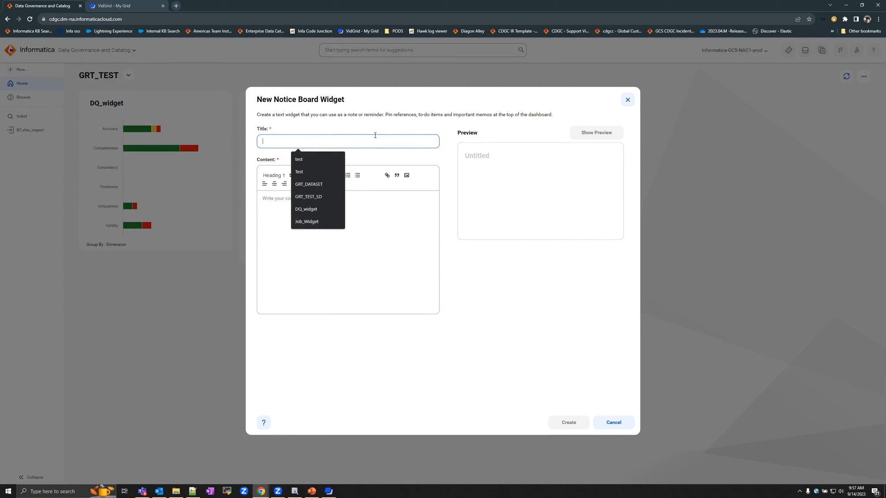
type("B")
key("BackSpace")
type("N")
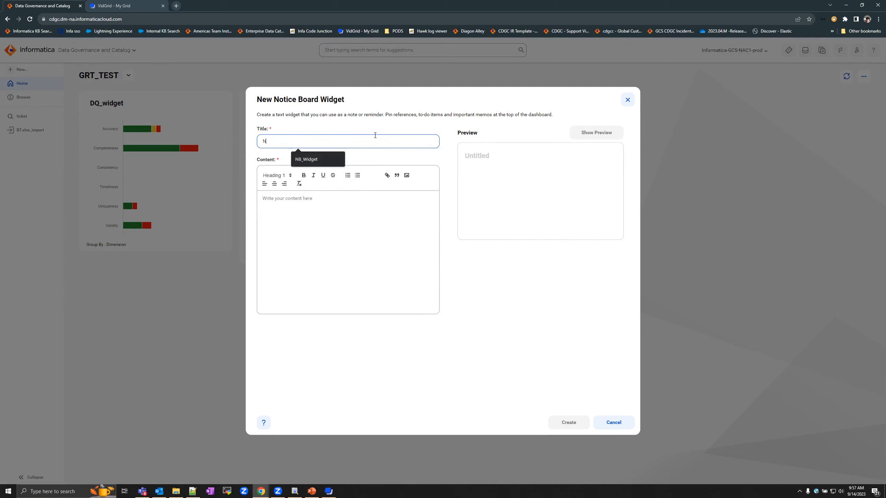
left_click(301, 159)
left_click(305, 208)
type("Test comments")
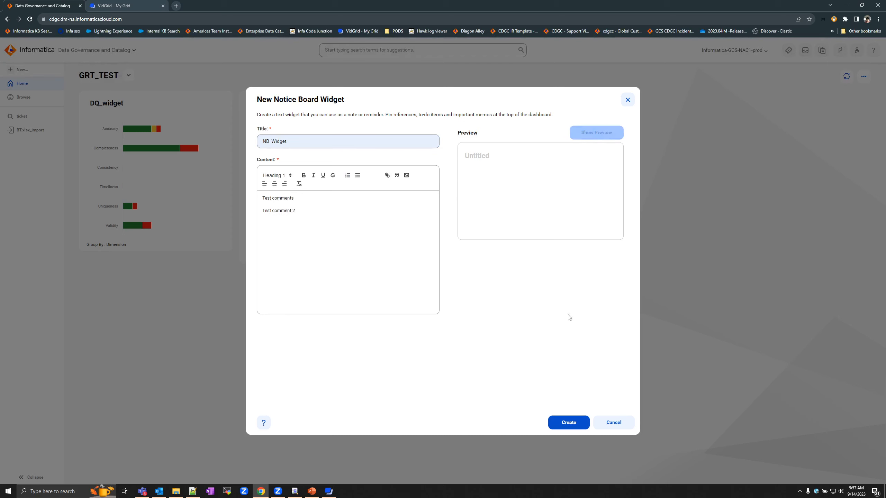
left_click(568, 426)
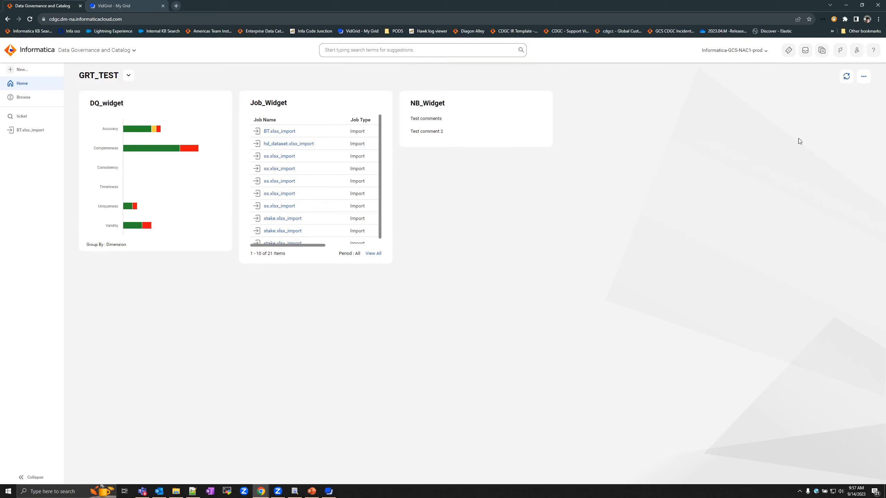
- Start a new Search Based widget with the suggested title SearchBased_Widget
left_click(864, 83)
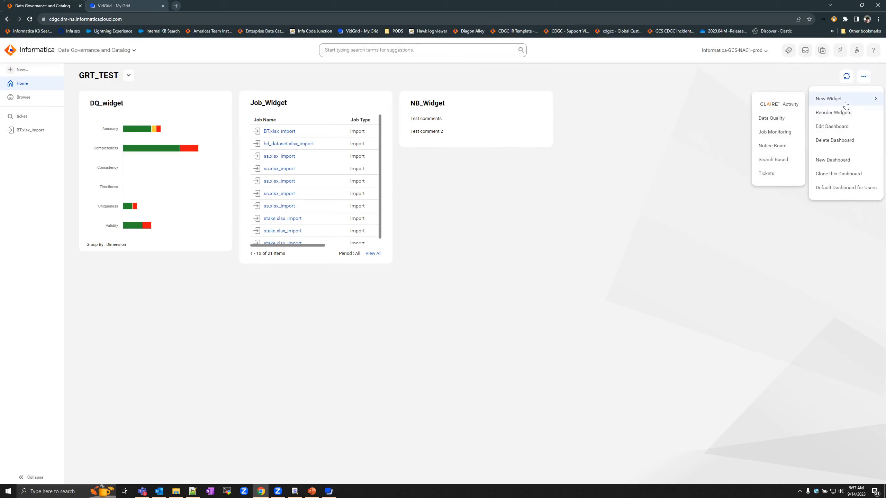
mouse_move(830, 99)
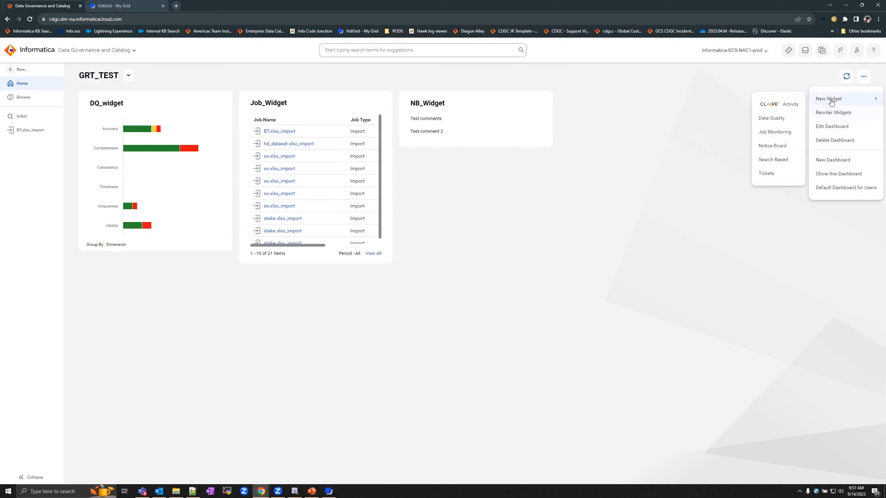
left_click(780, 164)
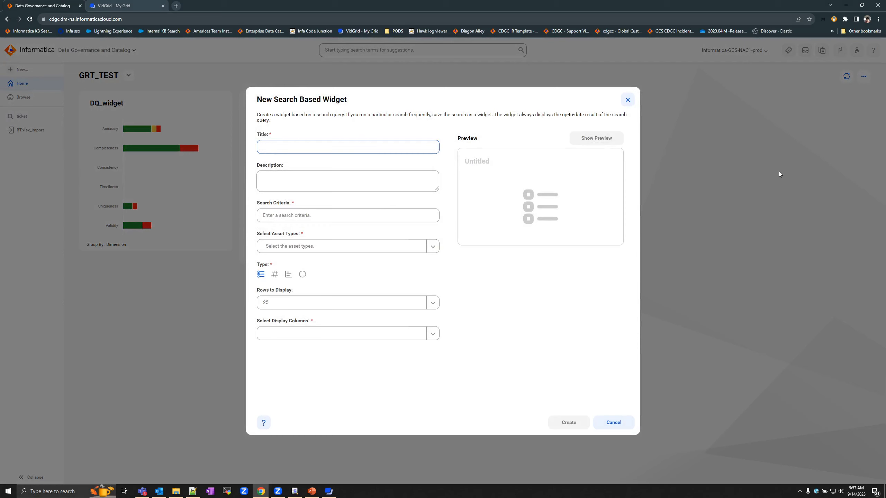
type("S")
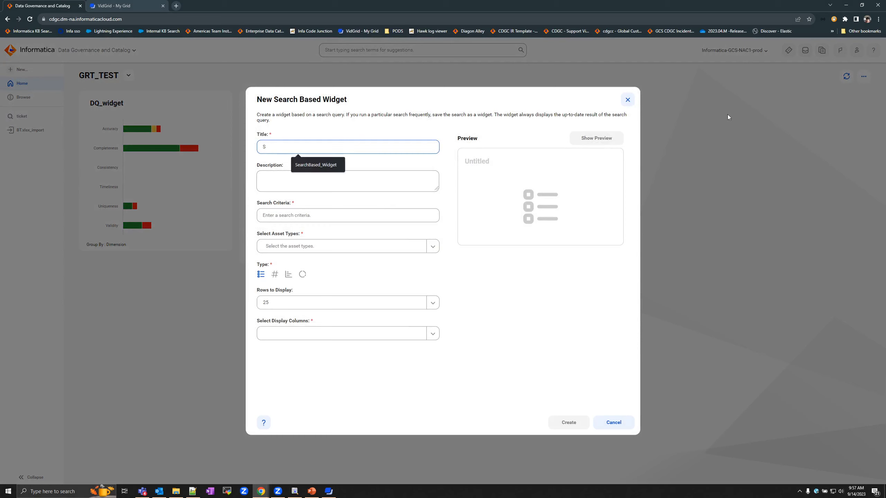
key("Down")
key("Return")
left_click(315, 180)
left_click(327, 213)
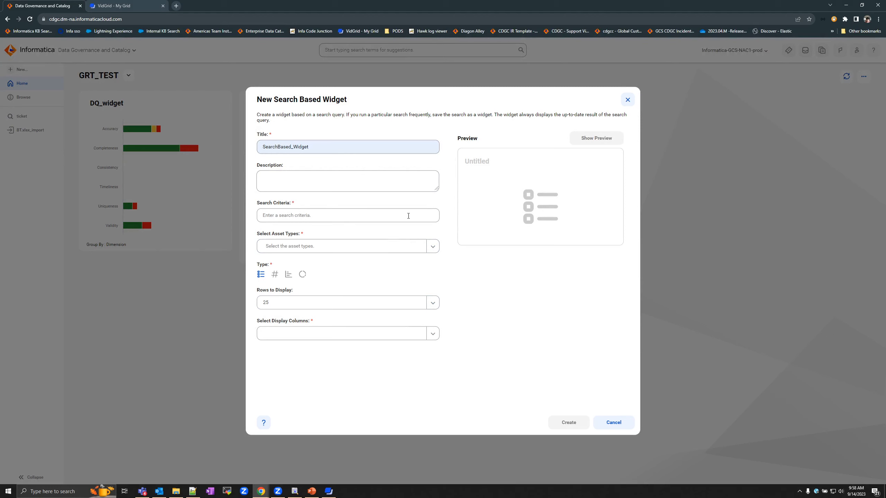
- Chart the glossaries search's Domain and Subdomain assets as a bar chart grouped by Lifecycle, and create it
left_click(309, 216)
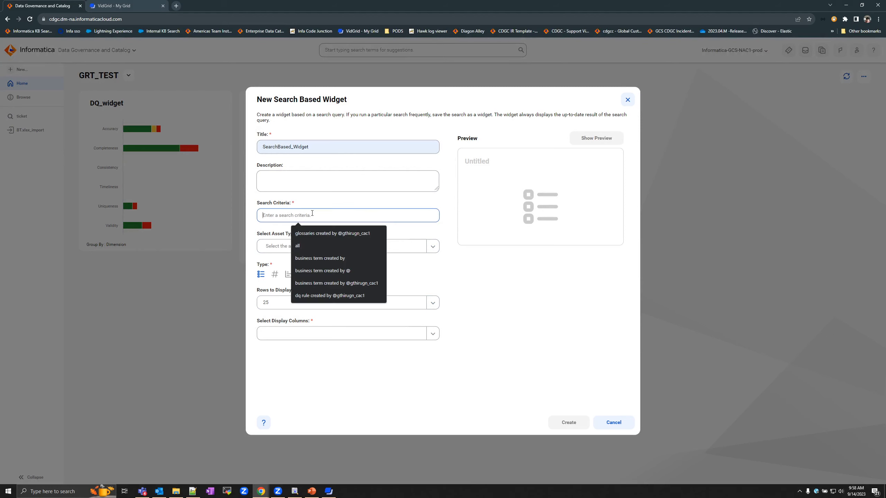
left_click(321, 236)
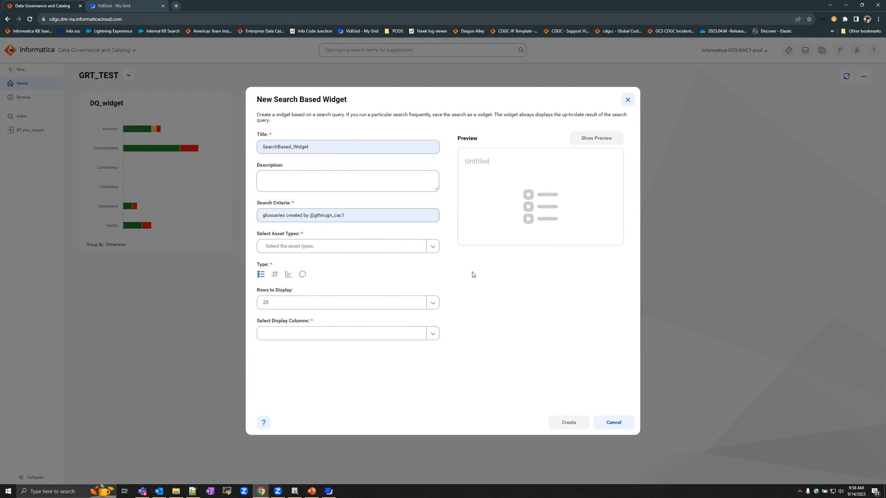
left_click(433, 247)
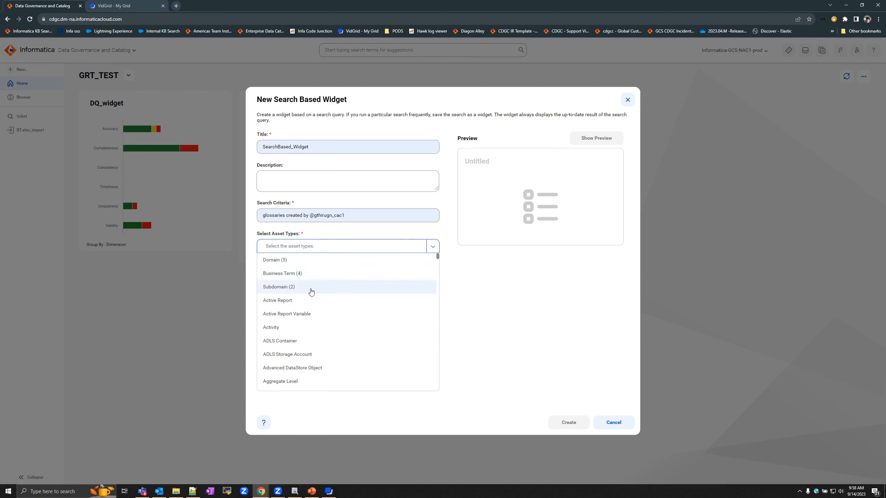
left_click(303, 266)
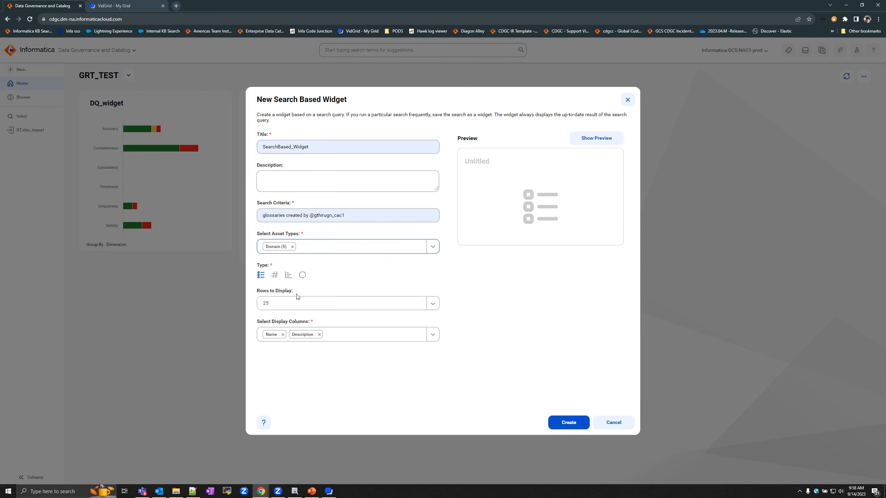
left_click(434, 248)
left_click(320, 274)
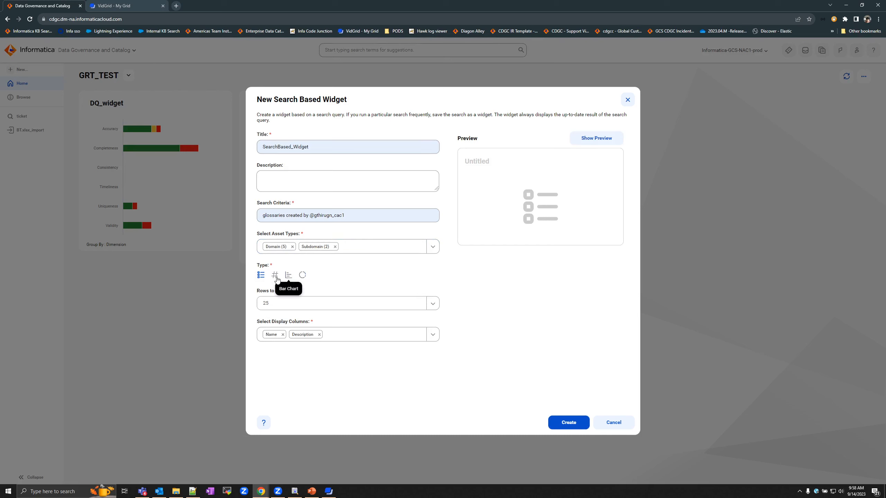
left_click(289, 276)
left_click(434, 306)
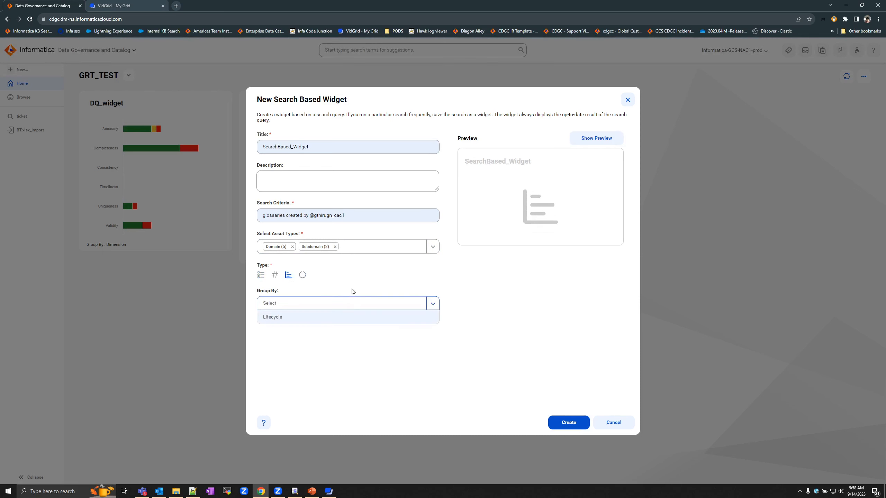
left_click(341, 319)
left_click(569, 422)
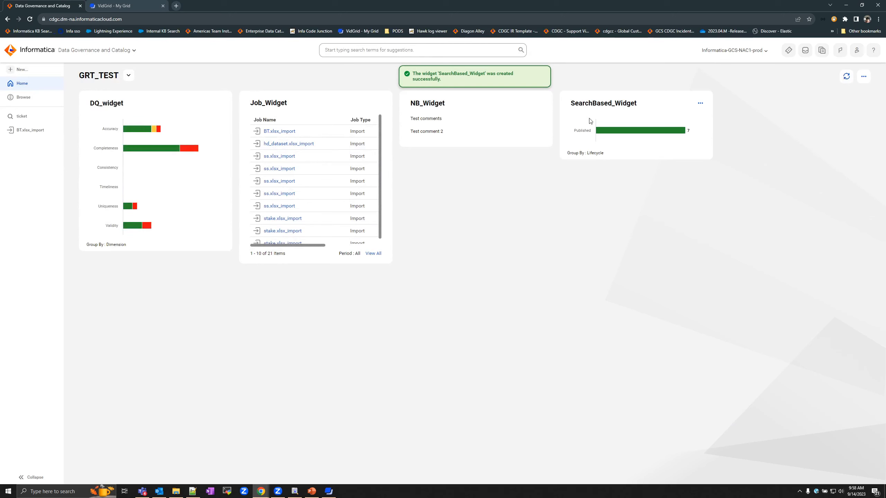
- Clear SearchBased_Widget's Lifecycle grouping so it charts Domain 5 and Subdomain 2 by Asset Type
mouse_move(659, 134)
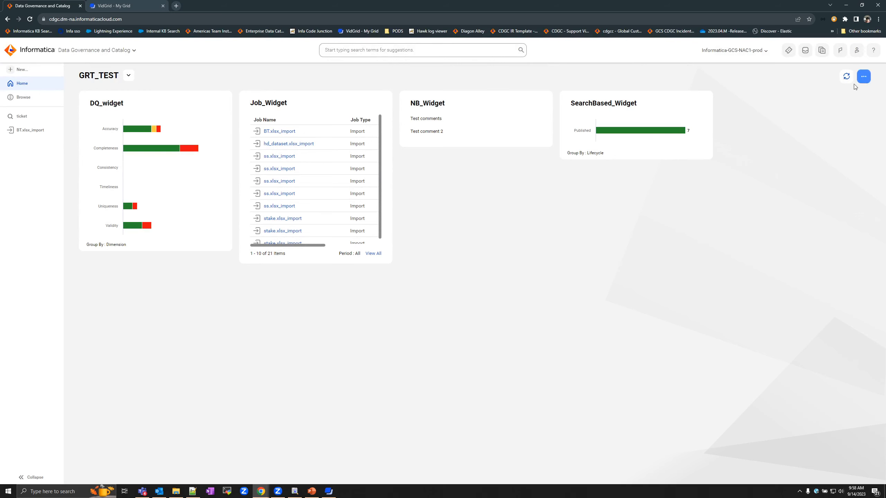
left_click(699, 102)
left_click(711, 144)
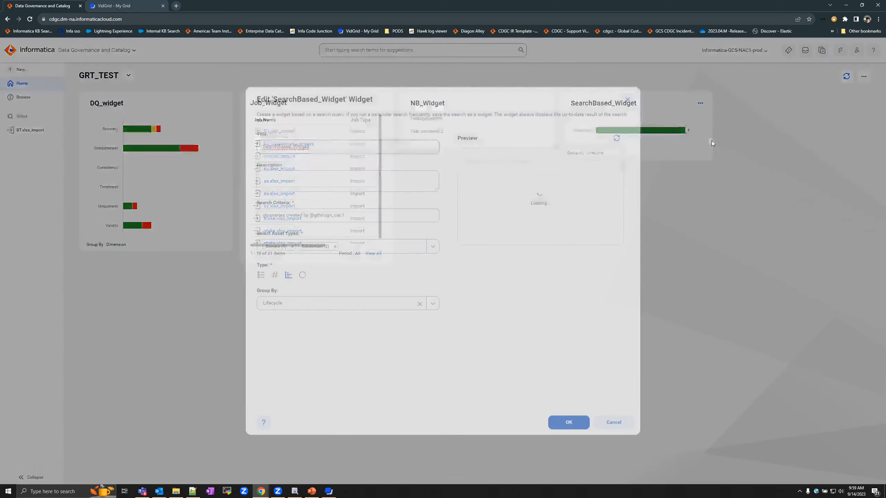
left_click(420, 304)
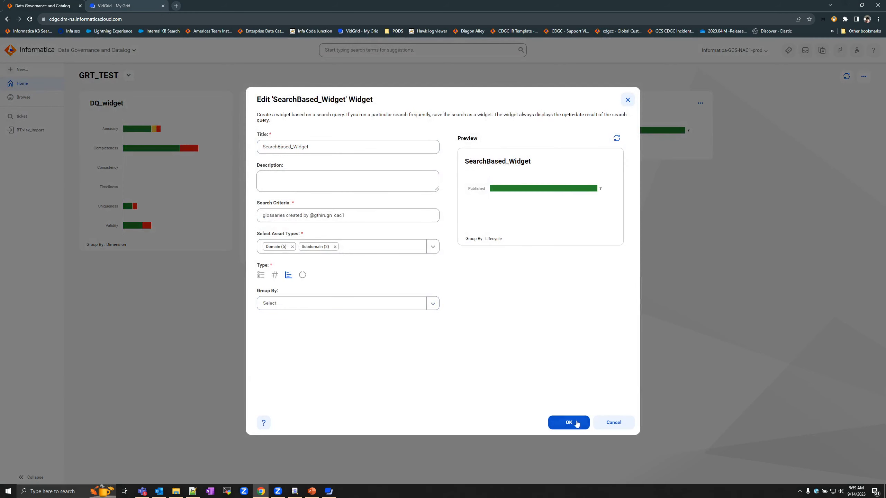
left_click(617, 138)
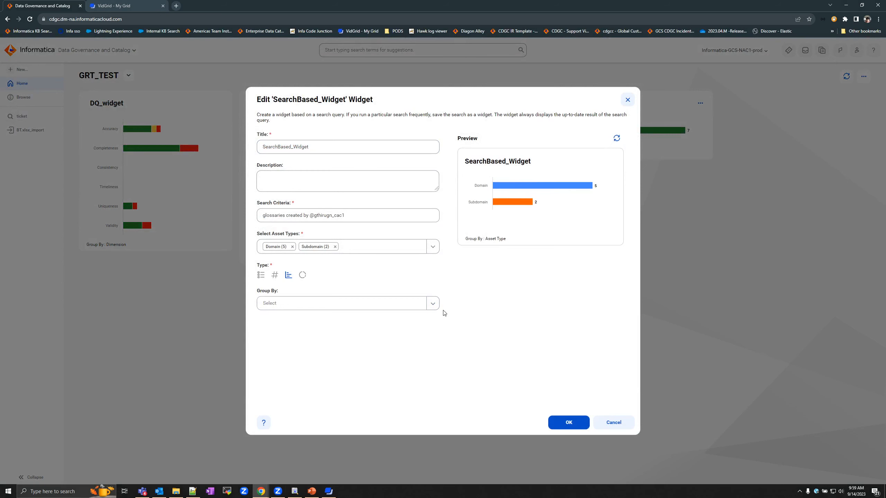
left_click(569, 423)
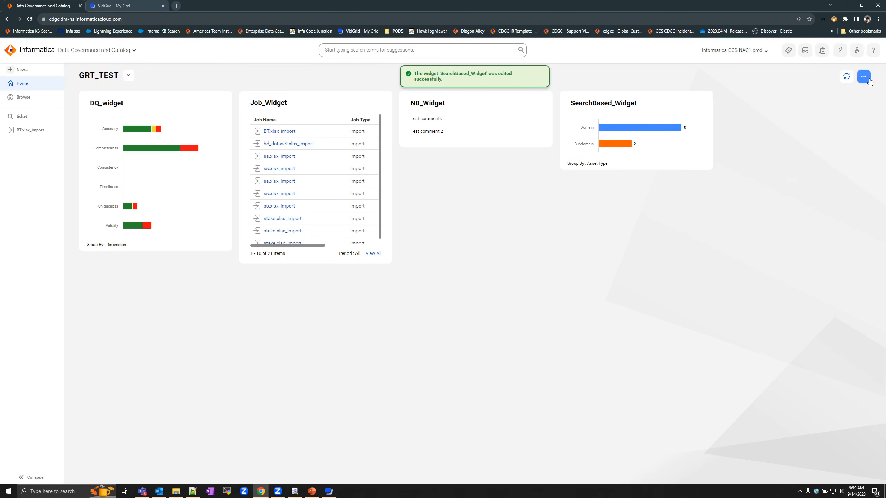
left_click(863, 77)
- Start a new Tickets widget titled Tickets_Widget
mouse_move(833, 104)
left_click(771, 174)
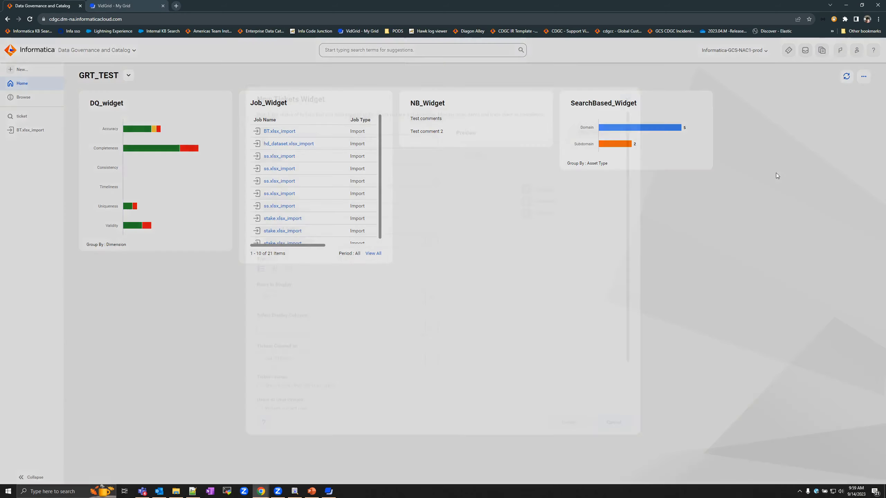
type("Tickets_Widget")
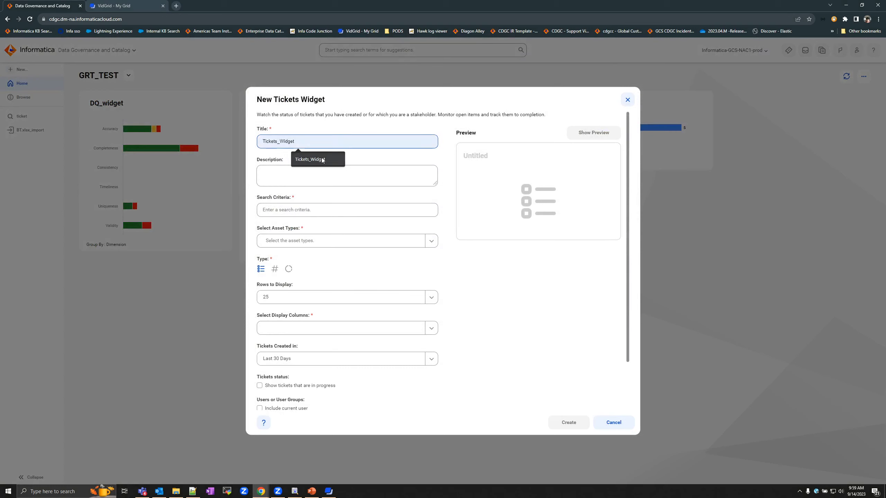
left_click(312, 160)
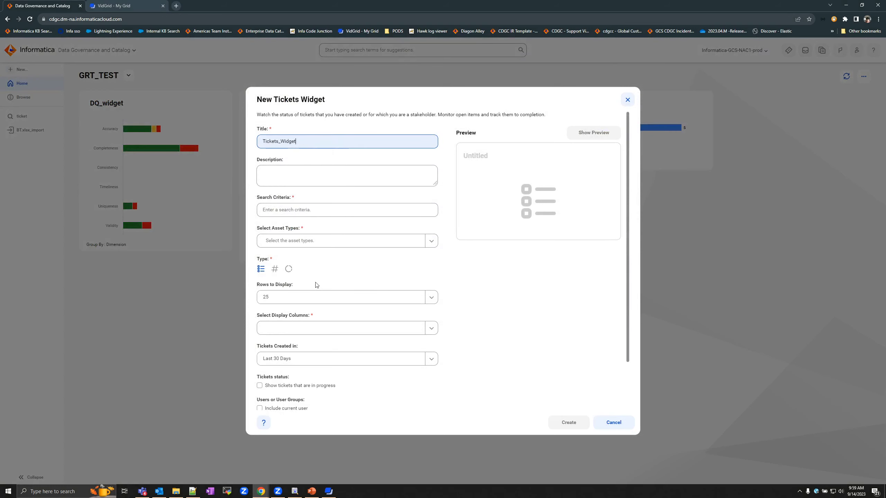
left_click(458, 300)
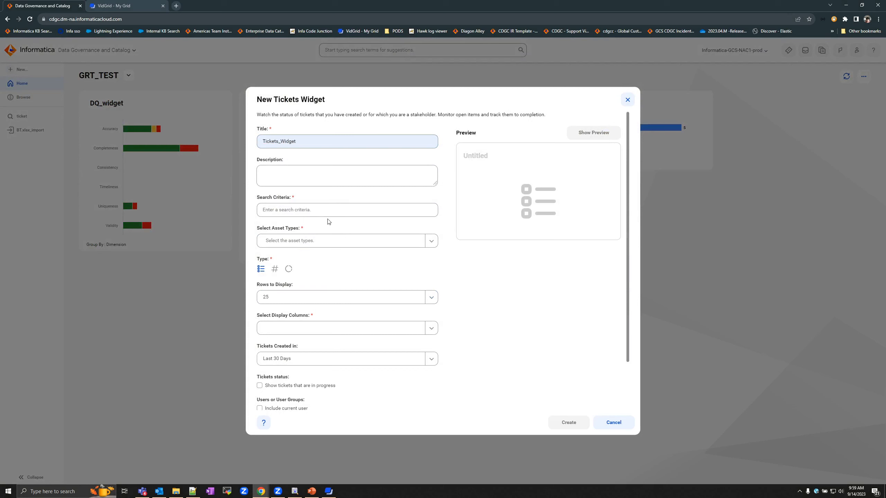
- Set the search criteria to 'all' and the asset type to Business Term (32)
left_click(269, 213)
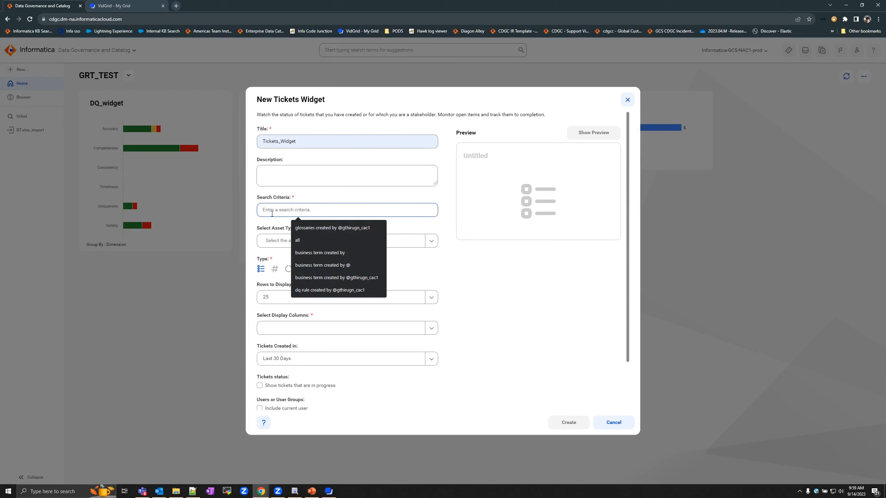
left_click(297, 240)
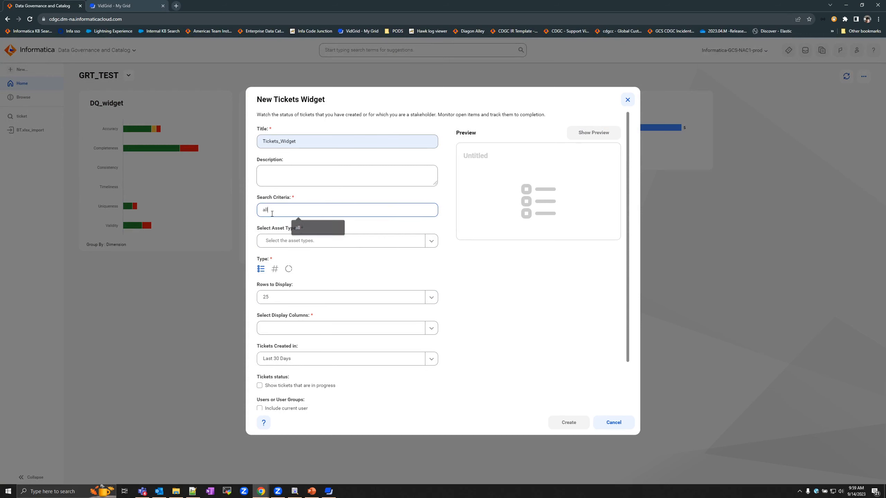
left_click(432, 241)
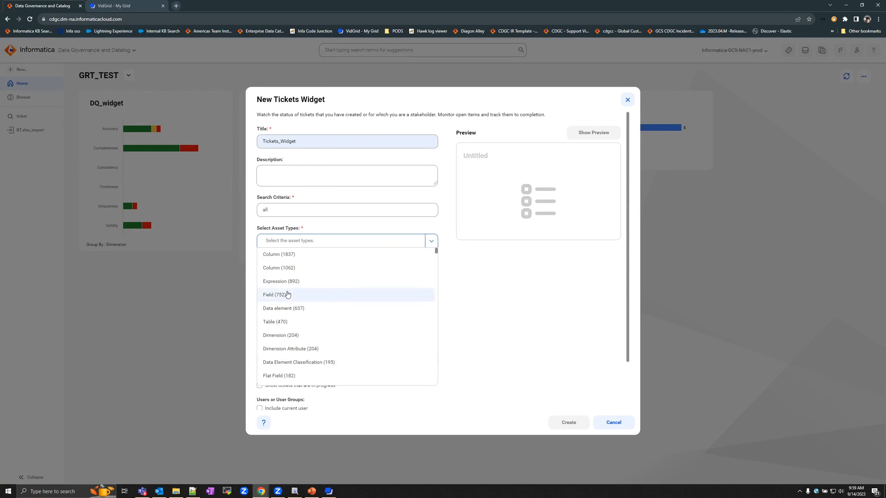
scroll(333, 274, "down", 10)
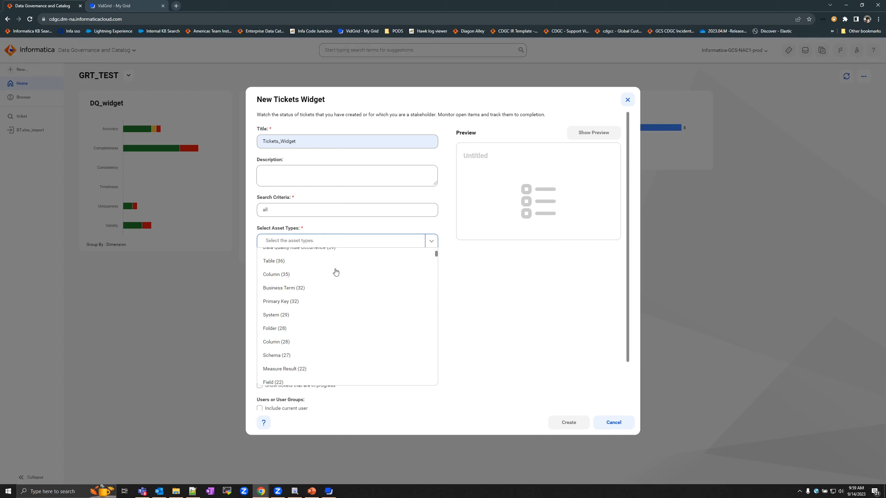
left_click(283, 289)
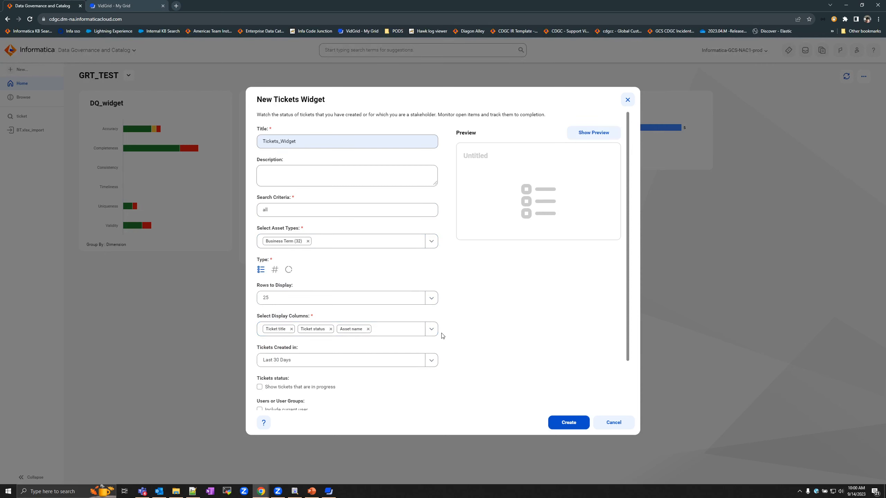
- Add Ticket Severity as a display column, preview the 13 tickets, and create Tickets_Widget
left_click(431, 330)
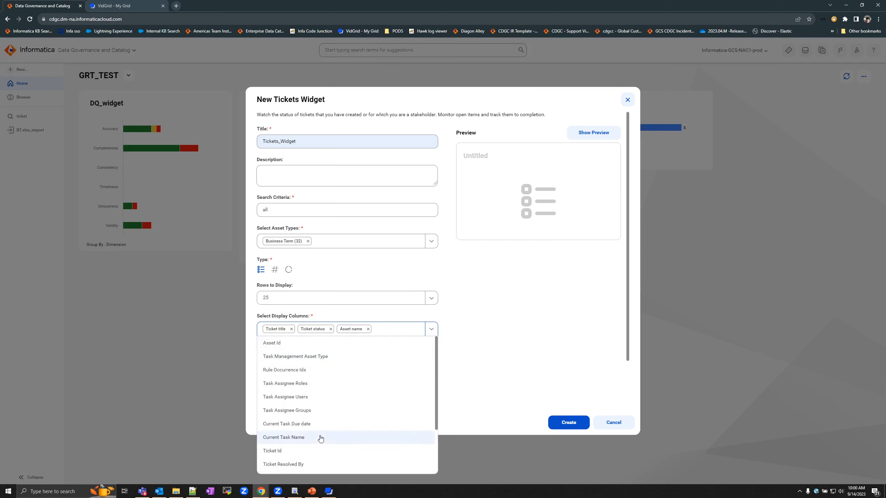
scroll(315, 427, "down", 2)
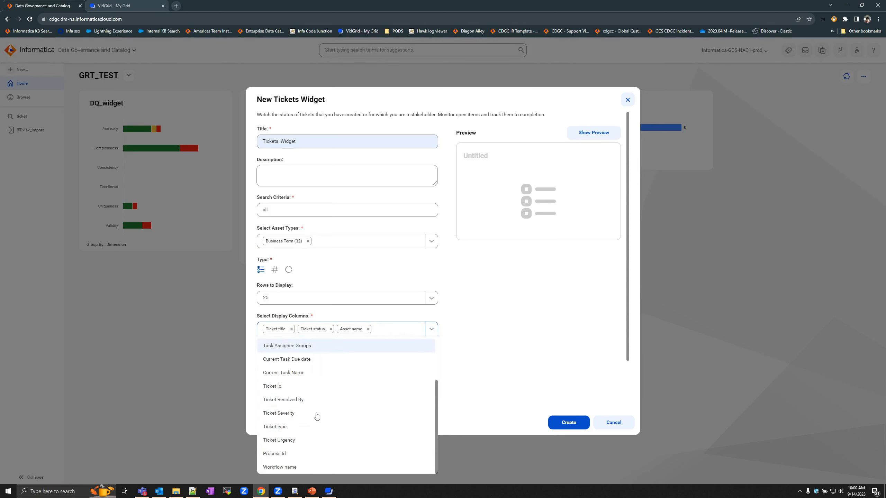
left_click(281, 415)
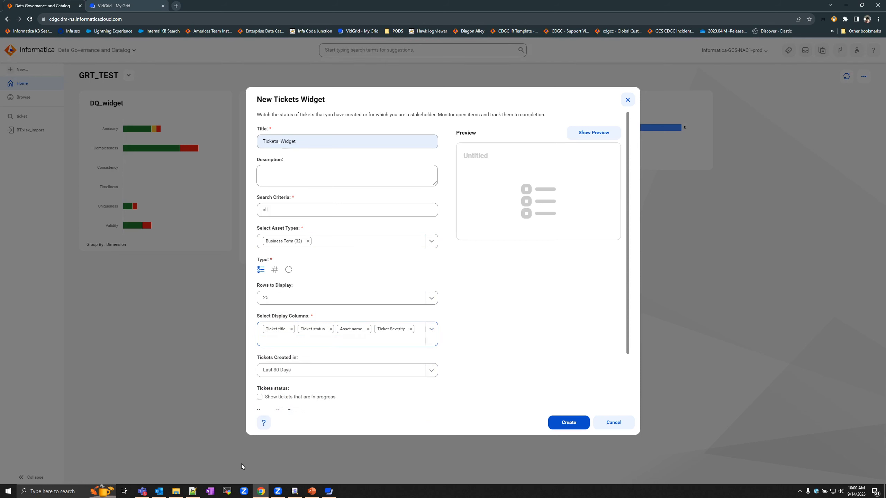
scroll(492, 338, "down", 2)
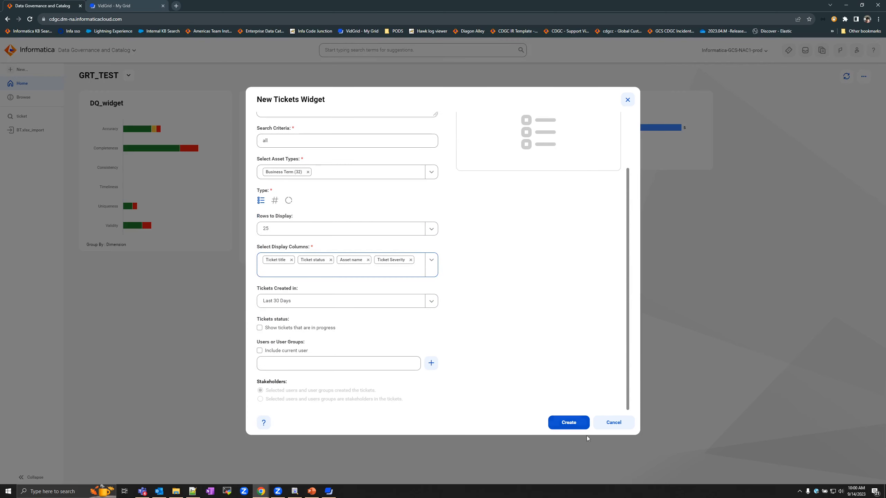
scroll(557, 352, "up", 2)
left_click(577, 132)
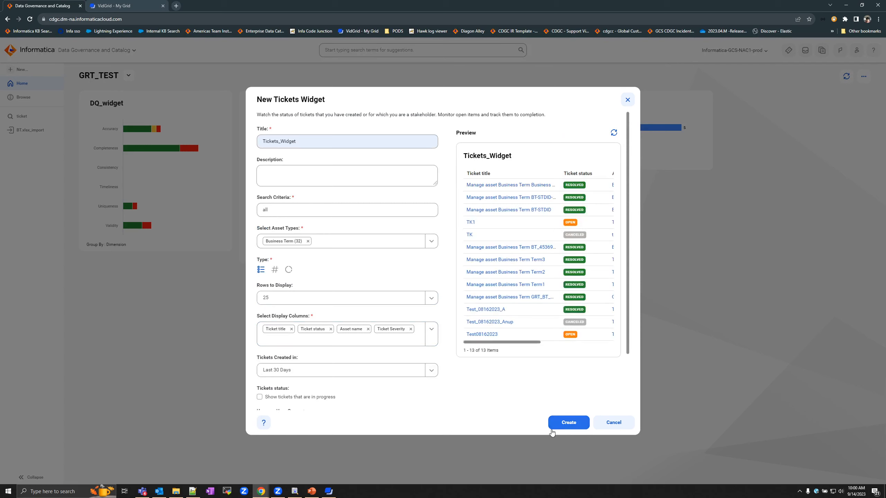
left_click(564, 426)
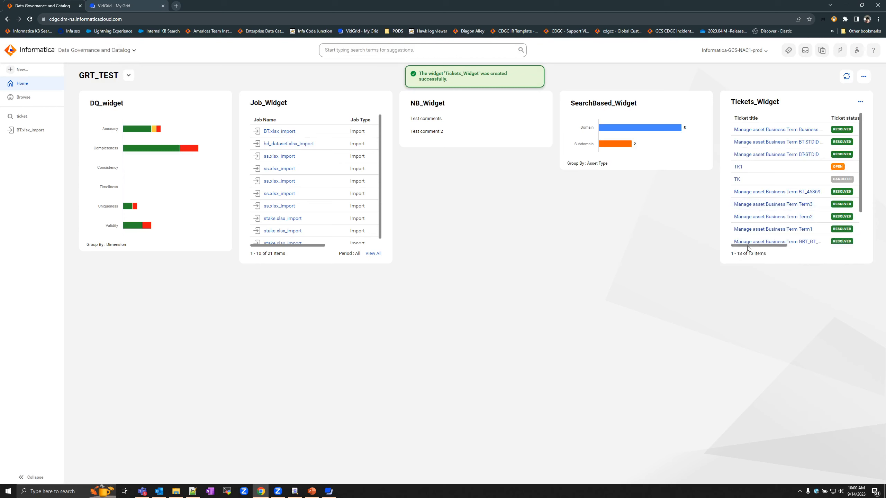
left_click_drag(747, 248, 826, 248)
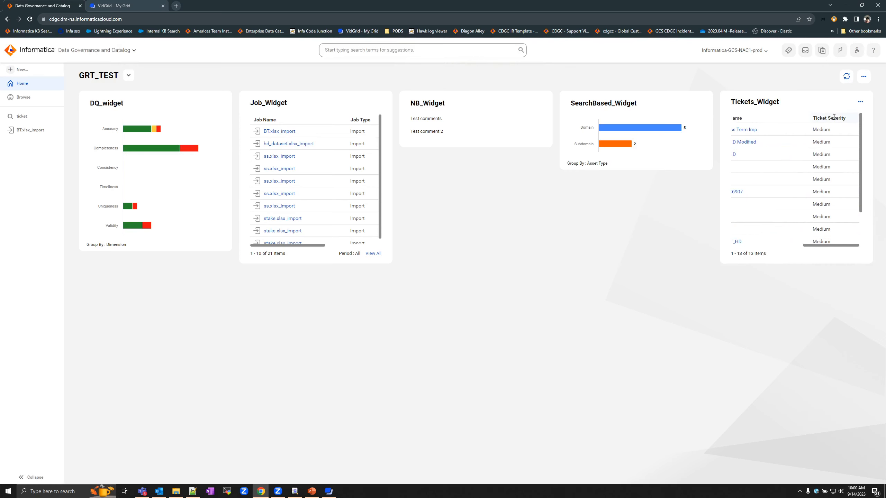
left_click(860, 102)
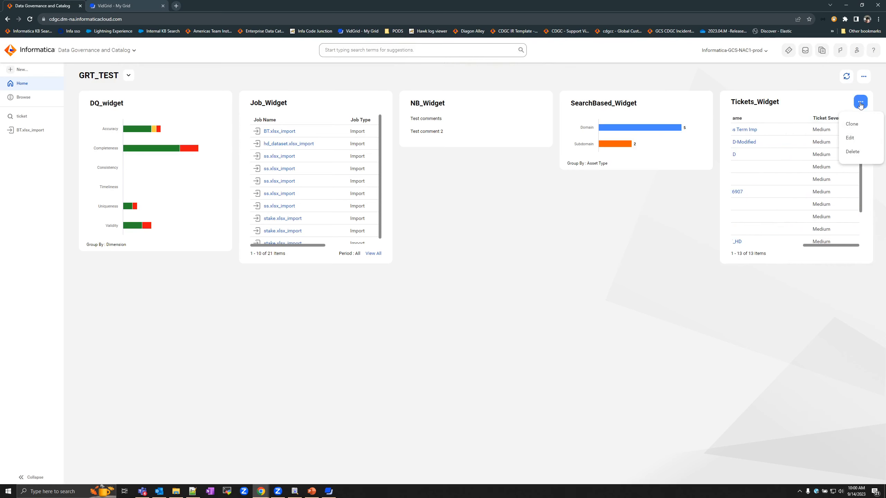
left_click(826, 106)
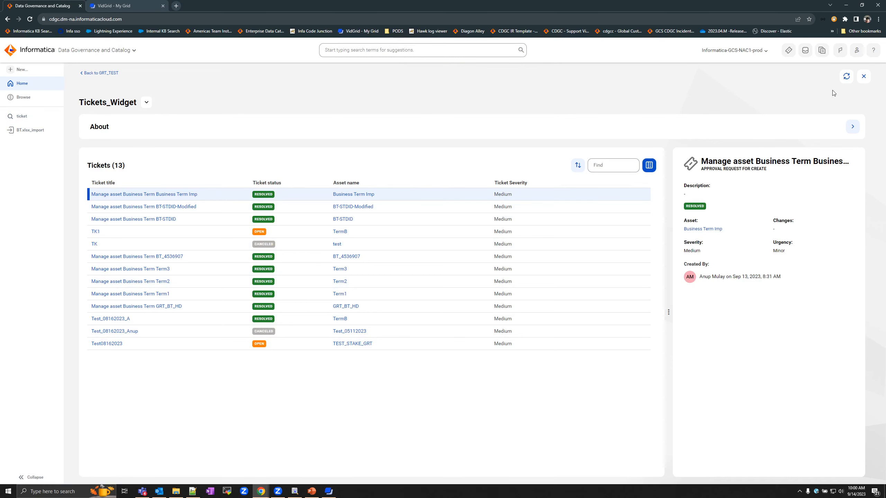
left_click(863, 76)
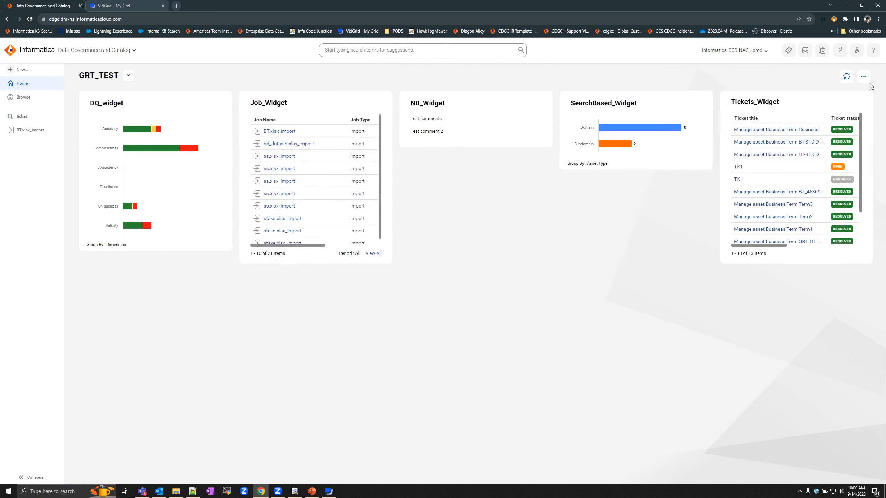
- Create a CLAIRE Activity widget titled CLAIRE_Activity on GRT_TEST
left_click(863, 76)
mouse_move(843, 98)
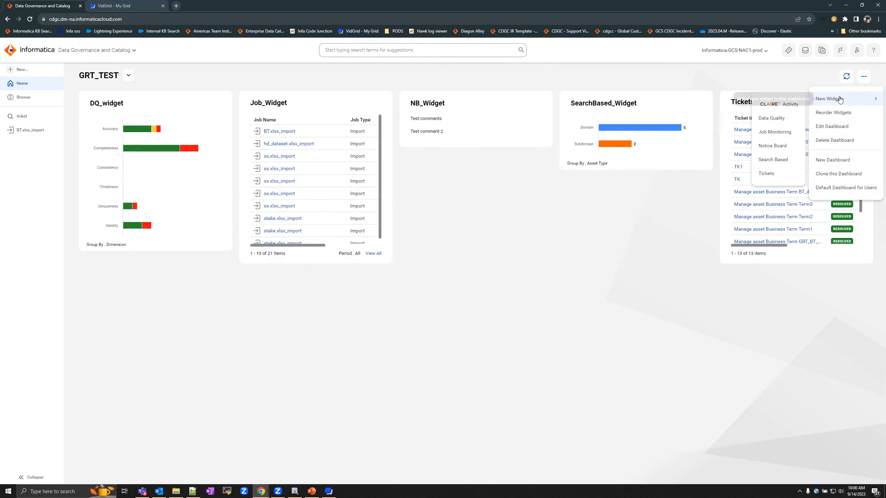
left_click(778, 105)
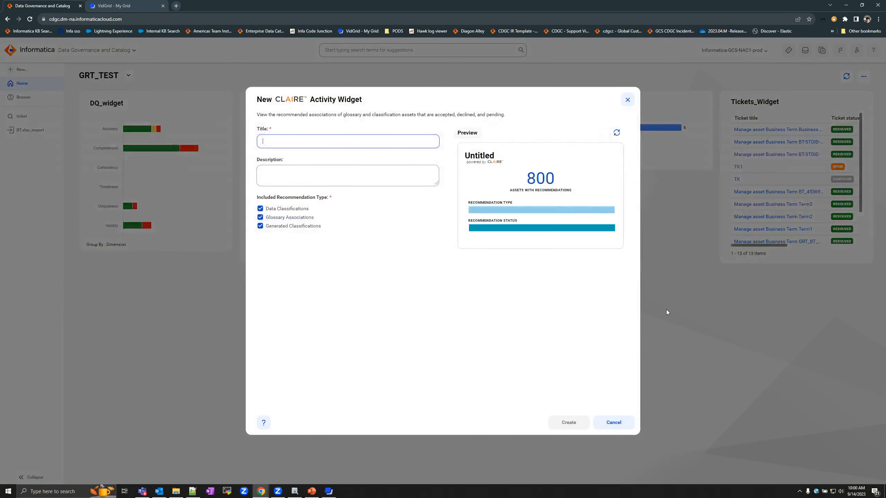
type("CLAIRE_Activity")
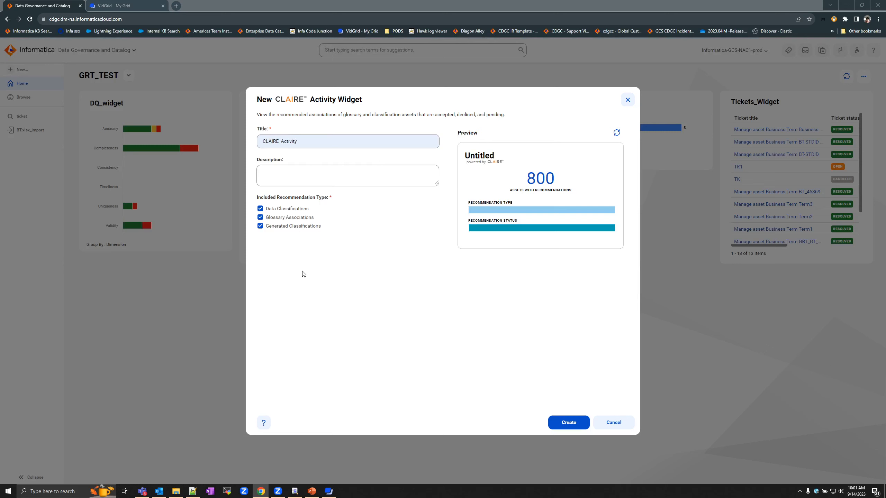
left_click(562, 424)
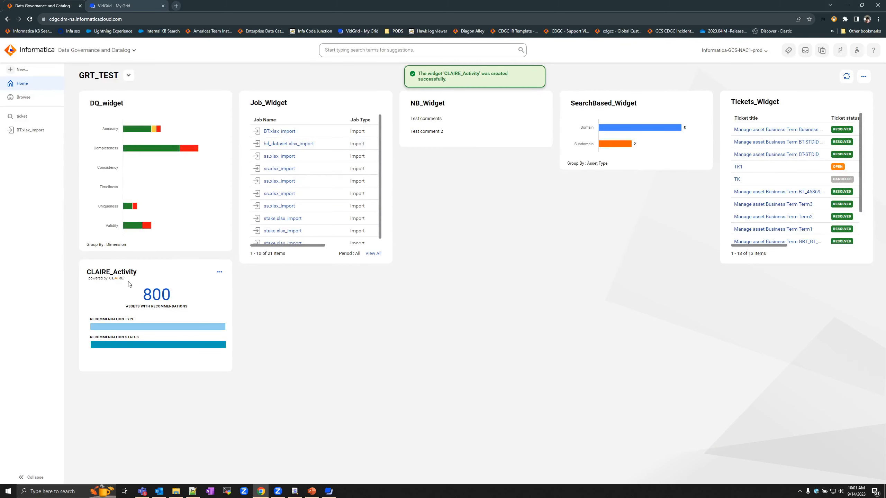
- Open the CLAIRE_Activity detail page and expand About, noting the 800 assets with recommendations
left_click(130, 275)
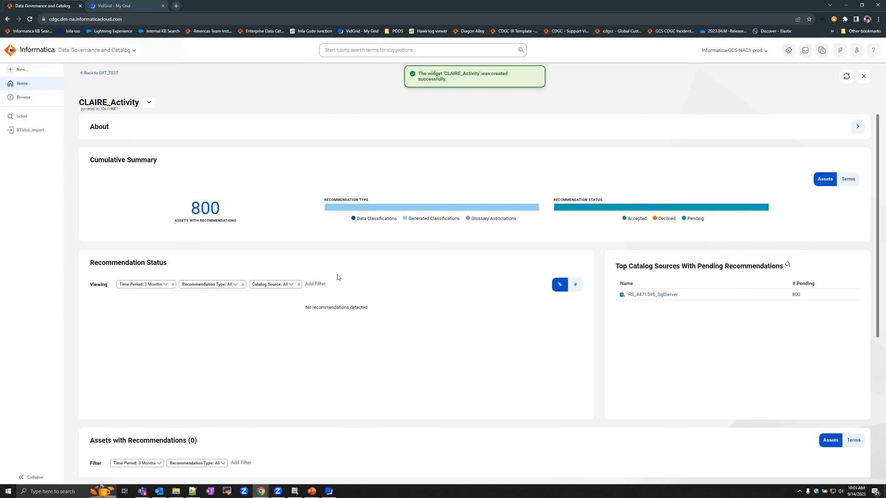
left_click(858, 127)
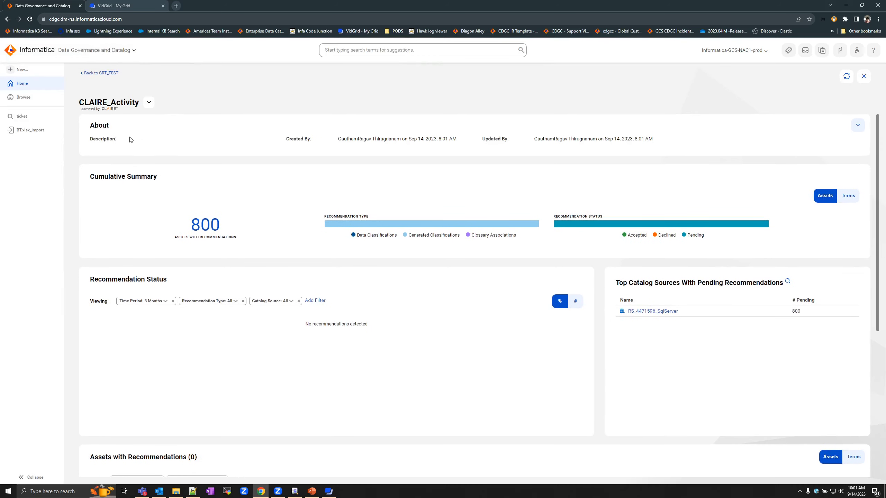
left_click_drag(119, 140, 257, 135)
left_click(254, 138)
triple_click(203, 220)
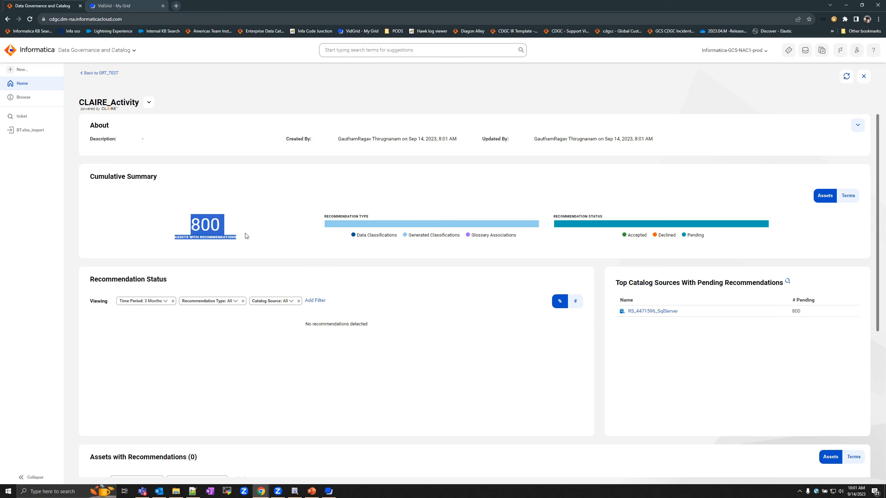
left_click(804, 247)
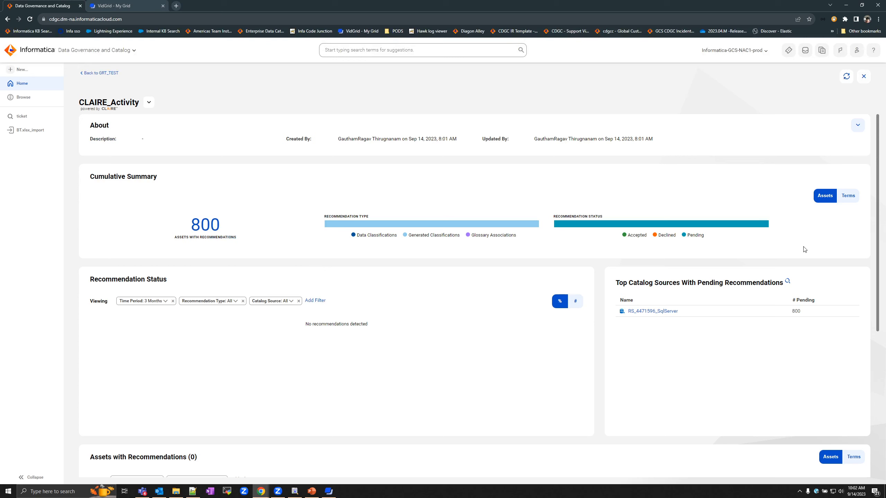
- Switch the summary to recommended Terms and show recommendation status as counts (#)
left_click(843, 204)
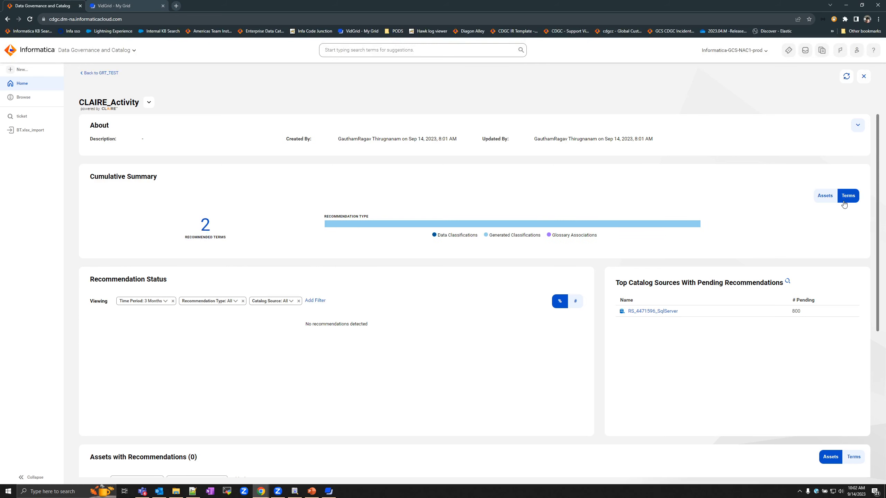
left_click(826, 195)
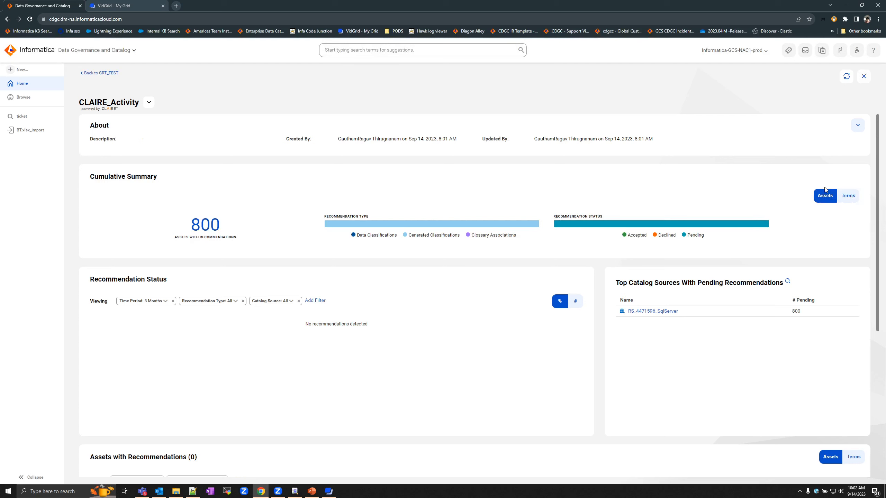
left_click(849, 200)
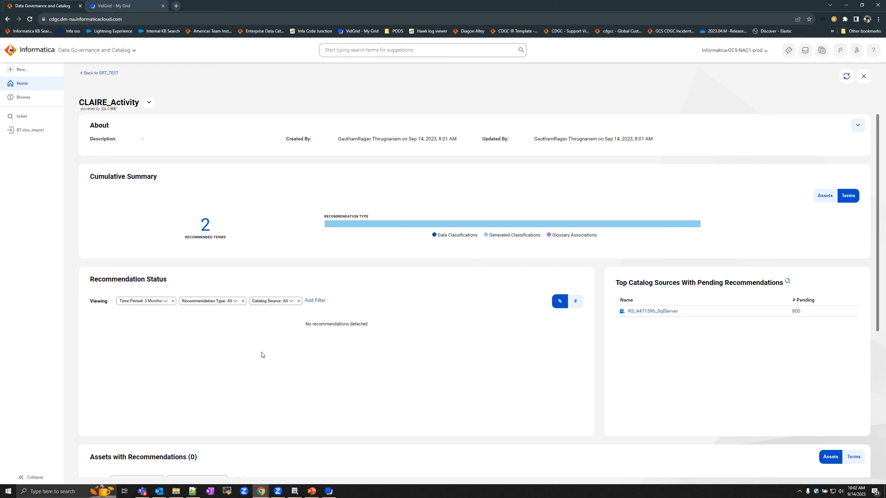
left_click(575, 301)
left_click(561, 301)
left_click(575, 302)
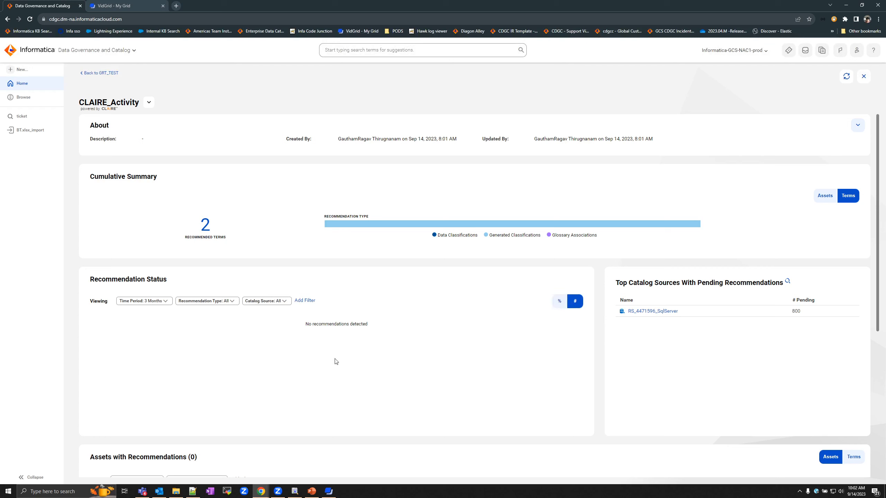
- Check the recommendation type and catalog source filters, then set Time Period to 6 Months
left_click(235, 303)
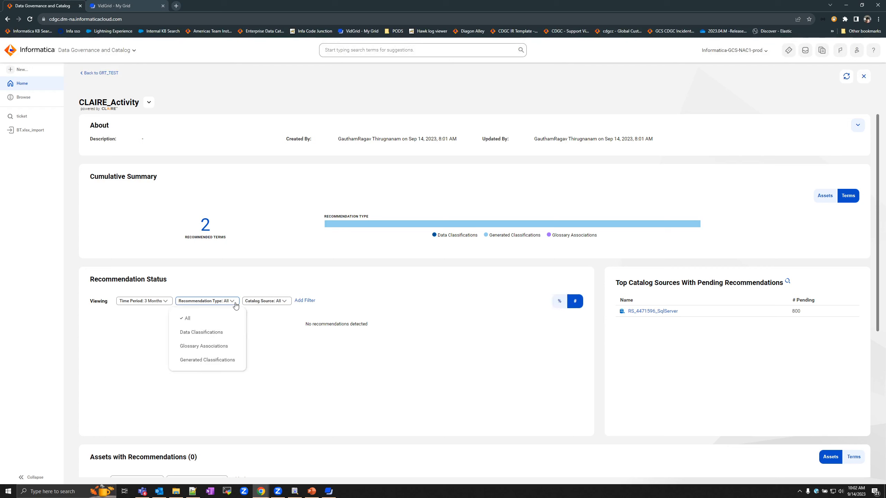
left_click(276, 303)
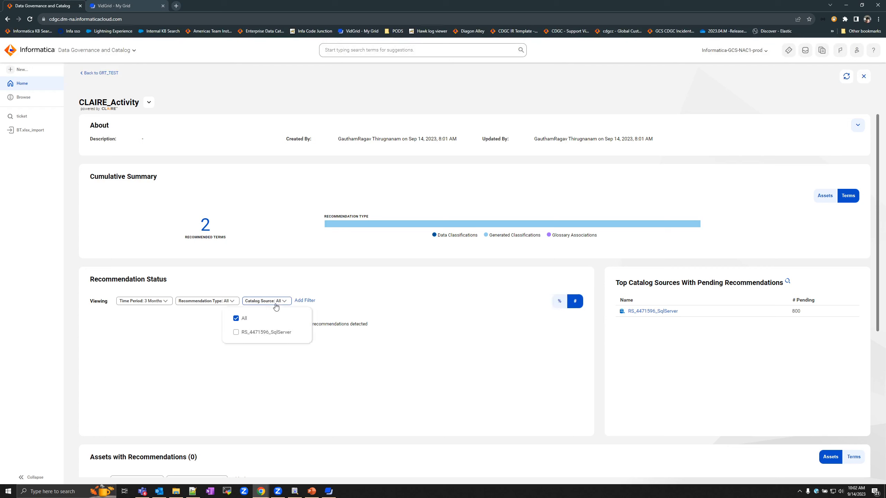
left_click(156, 327)
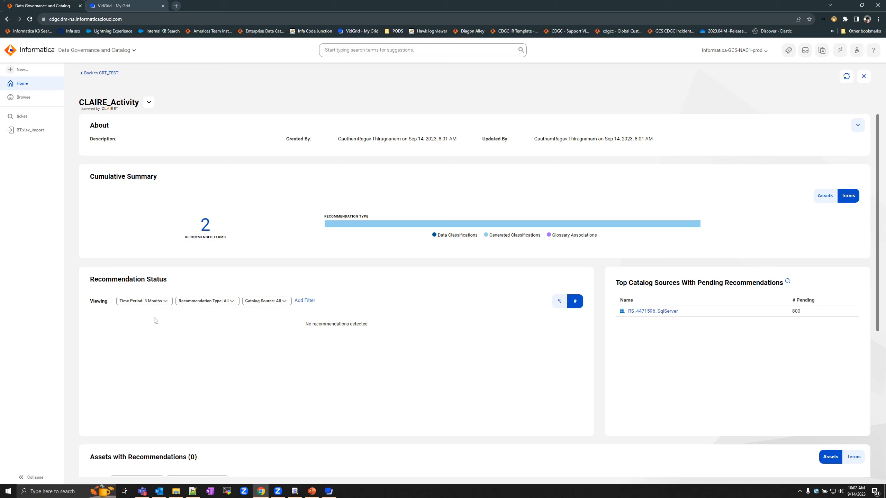
left_click(165, 302)
left_click(150, 332)
- Review Assets with Recommendations, toggling Terms then back to Assets, and close the CLAIRE_Activity details
scroll(549, 334, "down", 7)
scroll(547, 332, "up", 4)
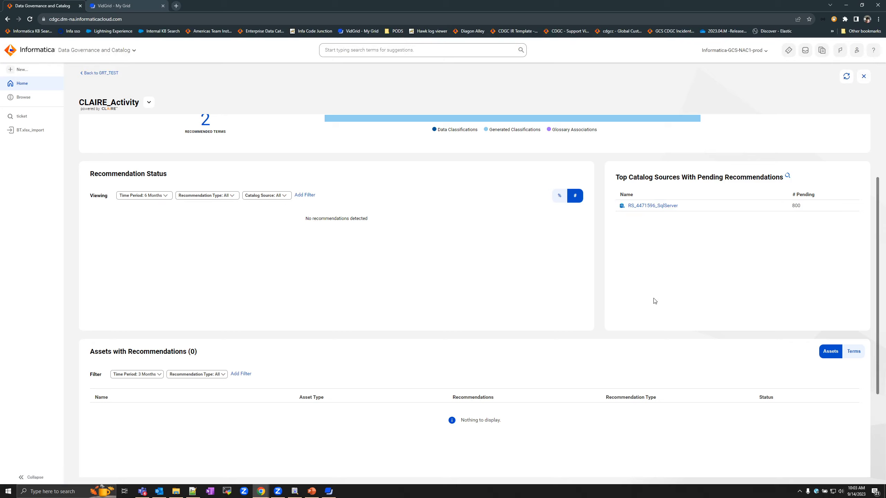
scroll(655, 300, "down", 4)
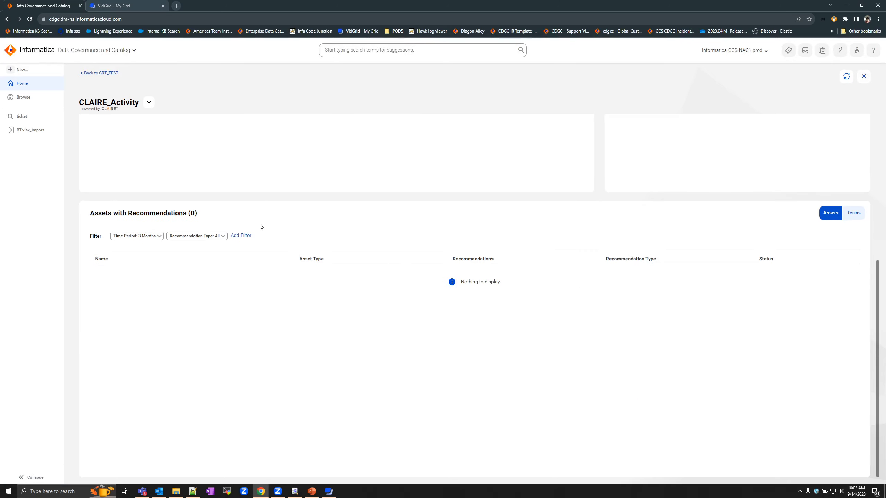
left_click(849, 214)
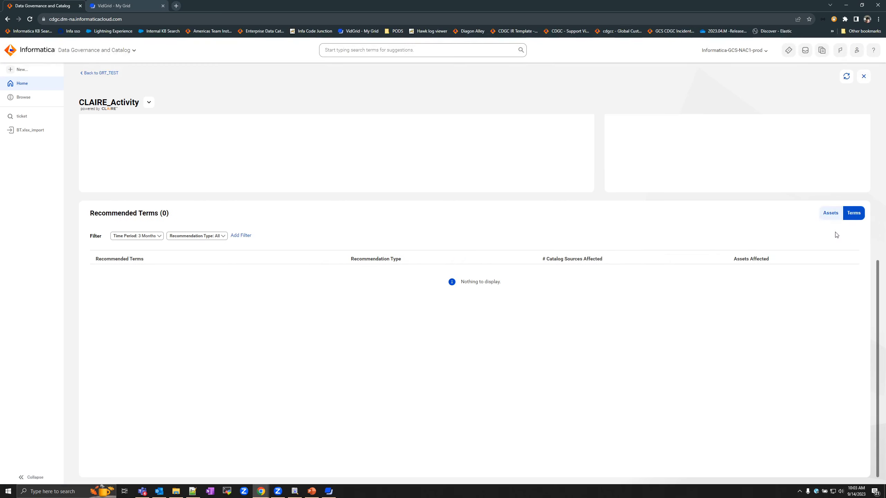
left_click(831, 213)
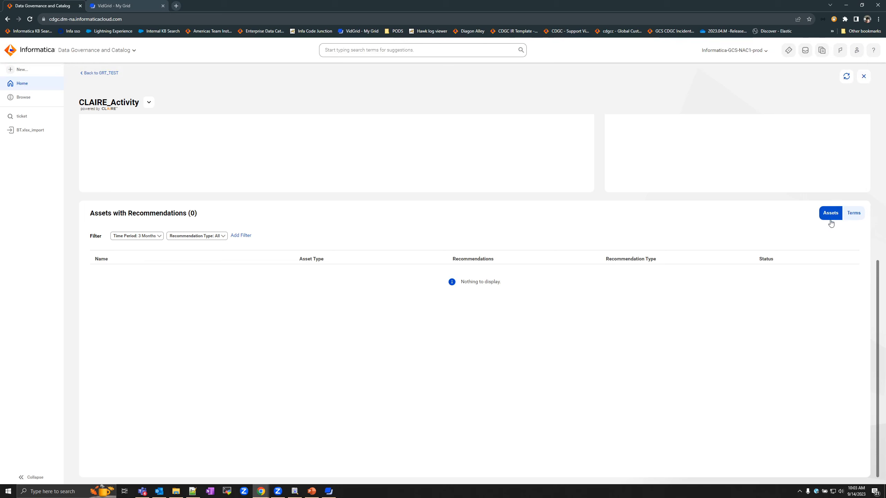
left_click(863, 76)
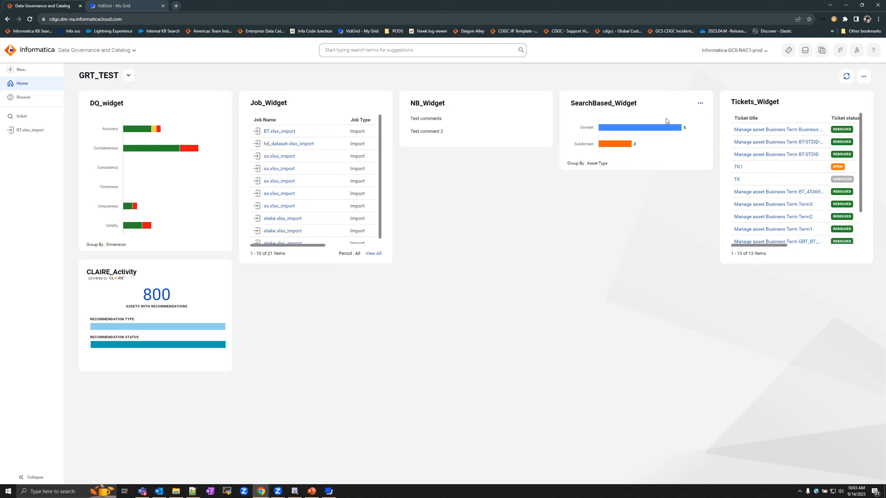
- Reorder GRT_TEST widgets: CLAIRE_Activity first, Job_Widget below SearchBased_Widget, NB_Widget last, and save
left_click(868, 82)
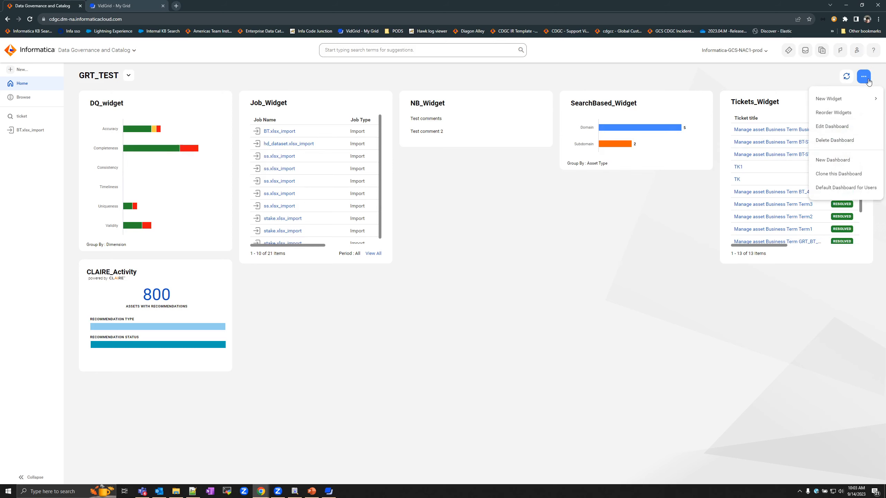
left_click(857, 114)
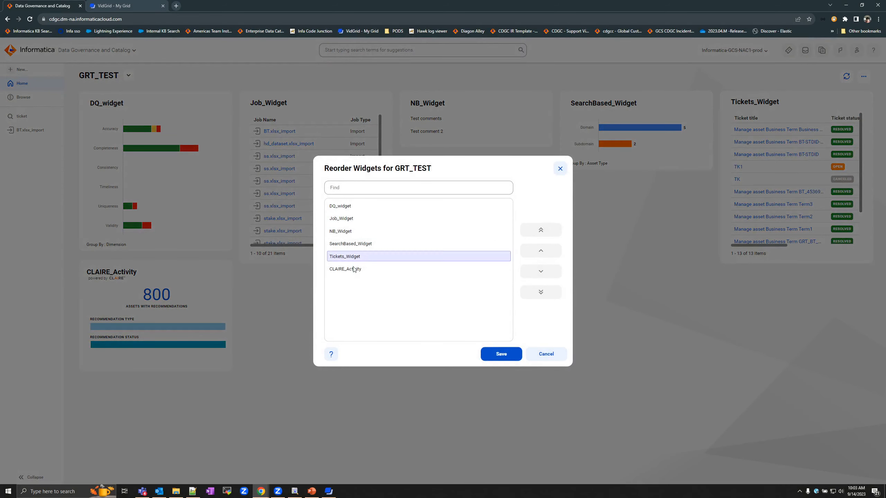
left_click(357, 209)
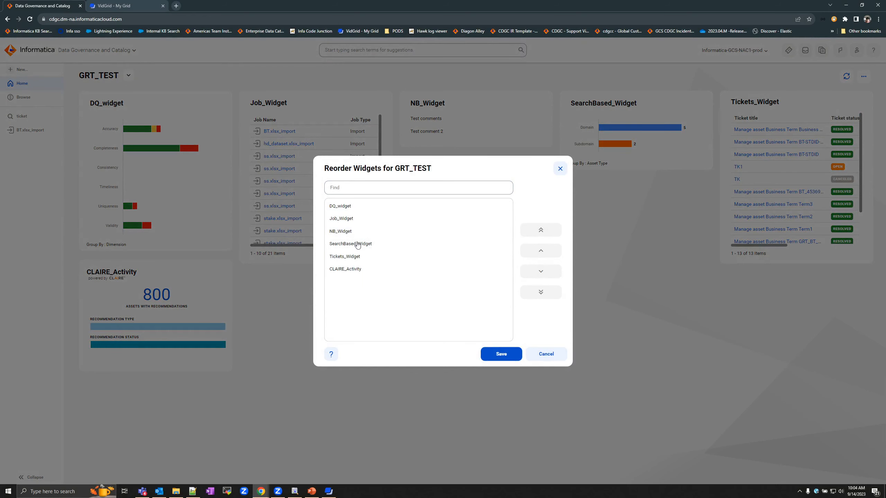
left_click(349, 232)
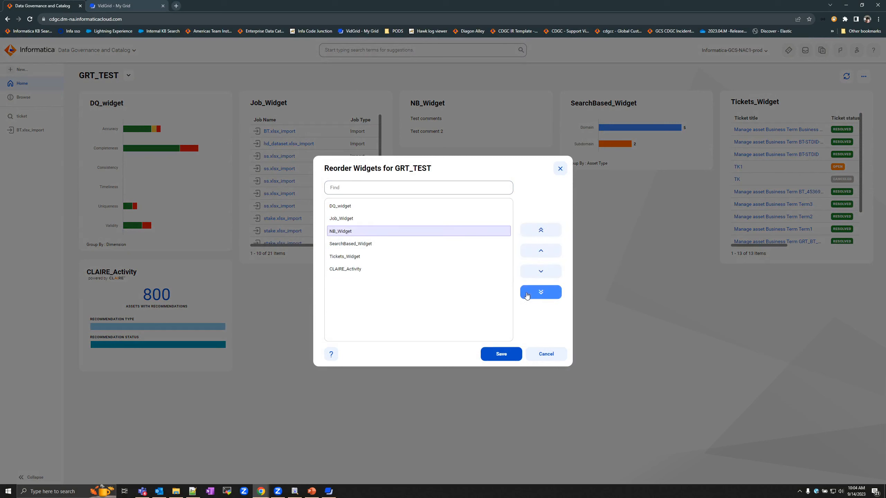
left_click(540, 292)
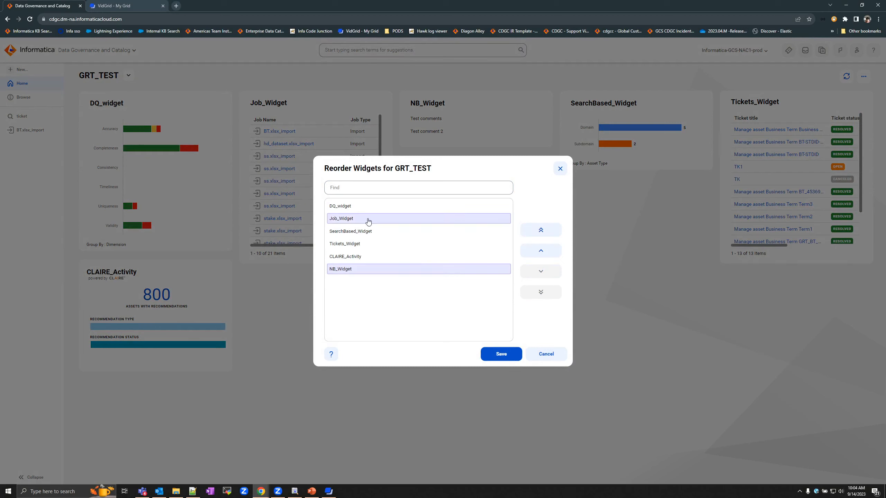
left_click(353, 256)
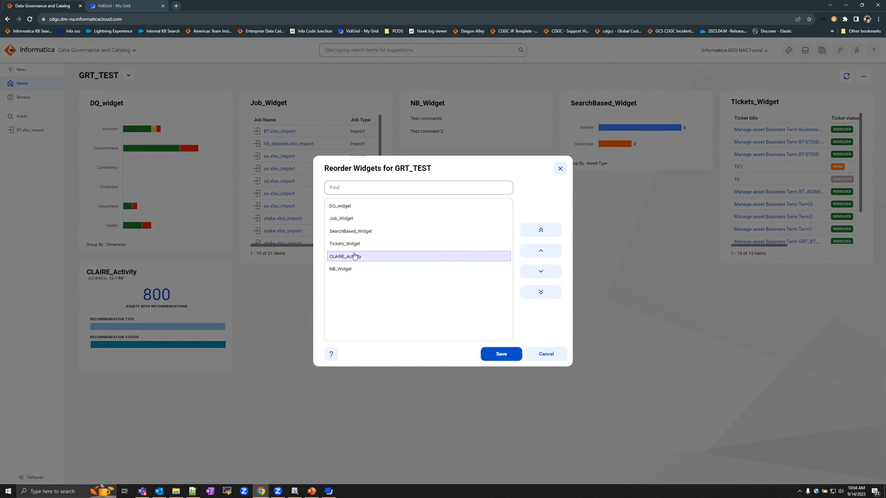
left_click(542, 234)
left_click(349, 232)
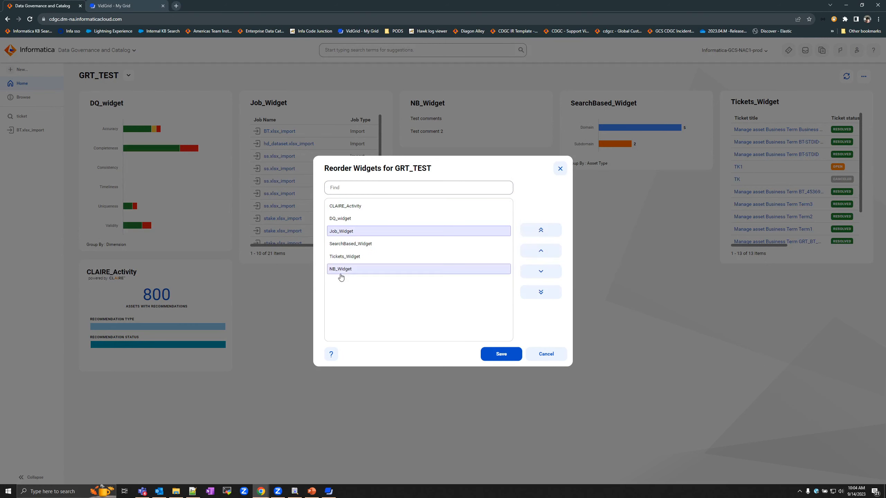
left_click(539, 273)
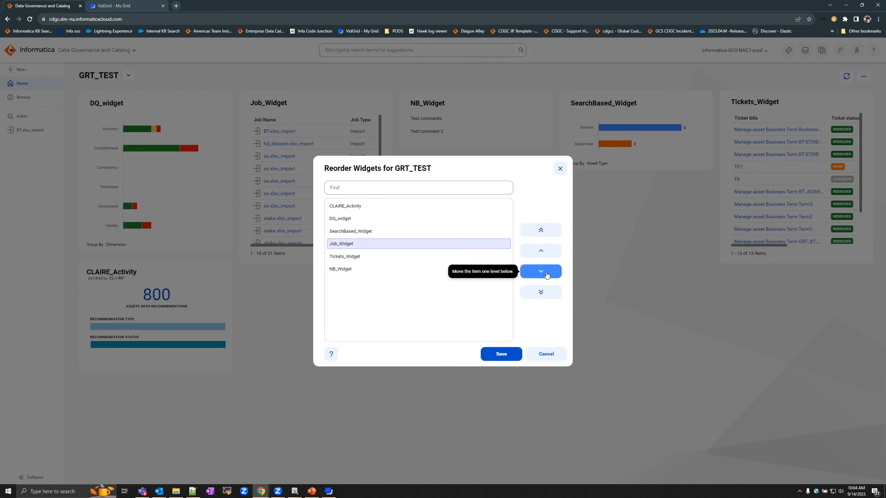
left_click(495, 357)
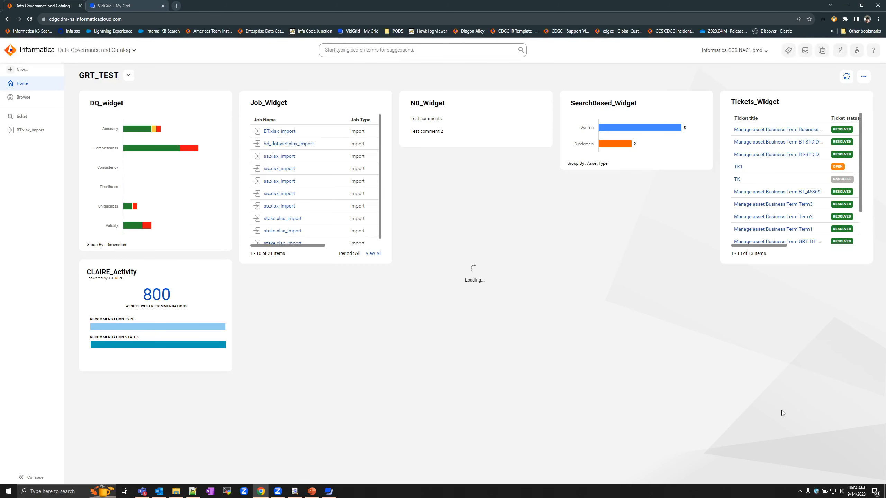